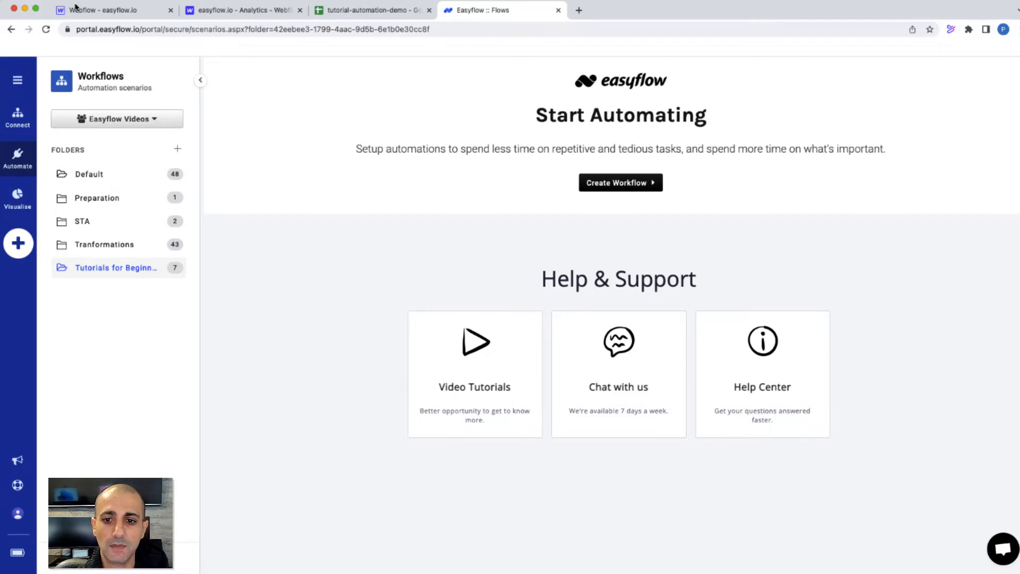
# Switch to the Webflow designer showing the Contact us form's name, job position and email fields
pyautogui.click(76, 7)
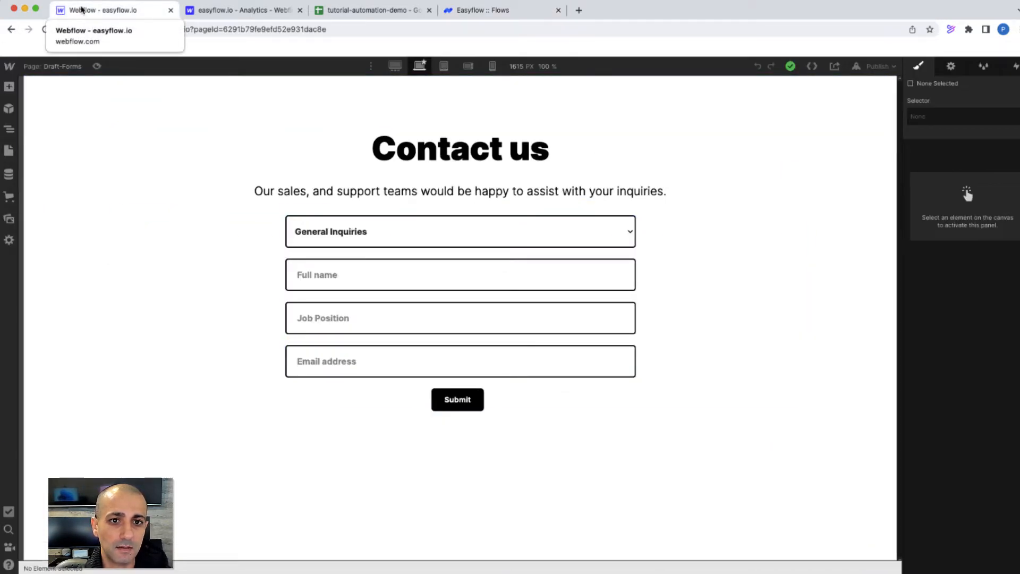
# View the empty tutorial-automation-demo sheet with its Department, Full Name, Job Position, Email Address and Date headers
pyautogui.click(372, 10)
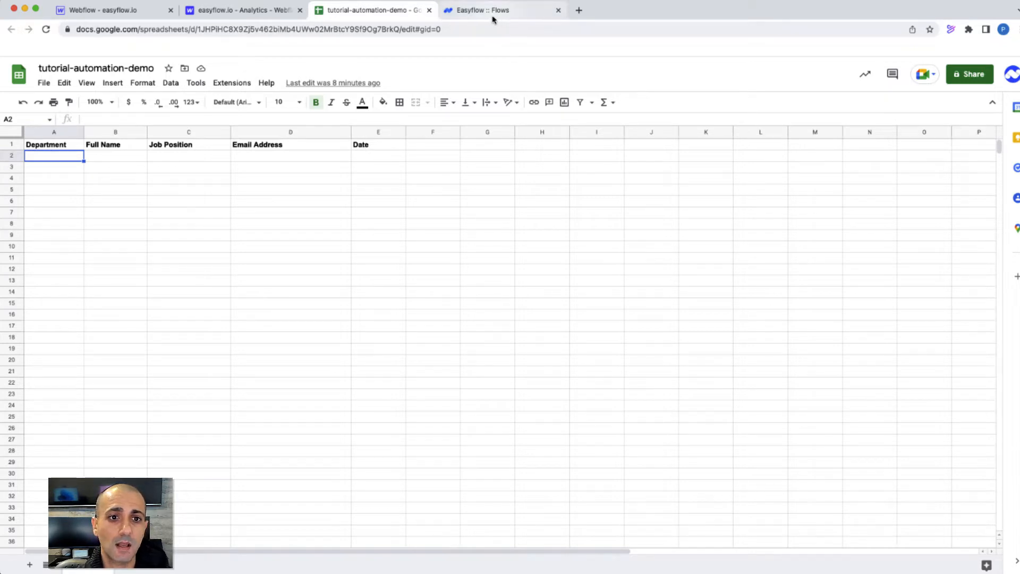
# Look over the Webflow Integrations webhooks list, then go back to the Easyflow Workflows page
pyautogui.click(232, 10)
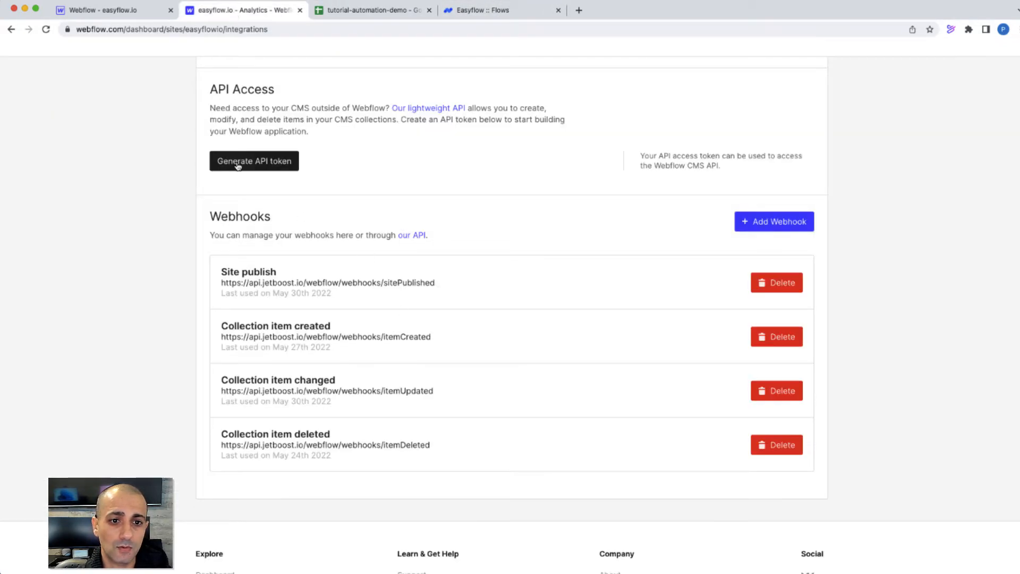
pyautogui.click(484, 11)
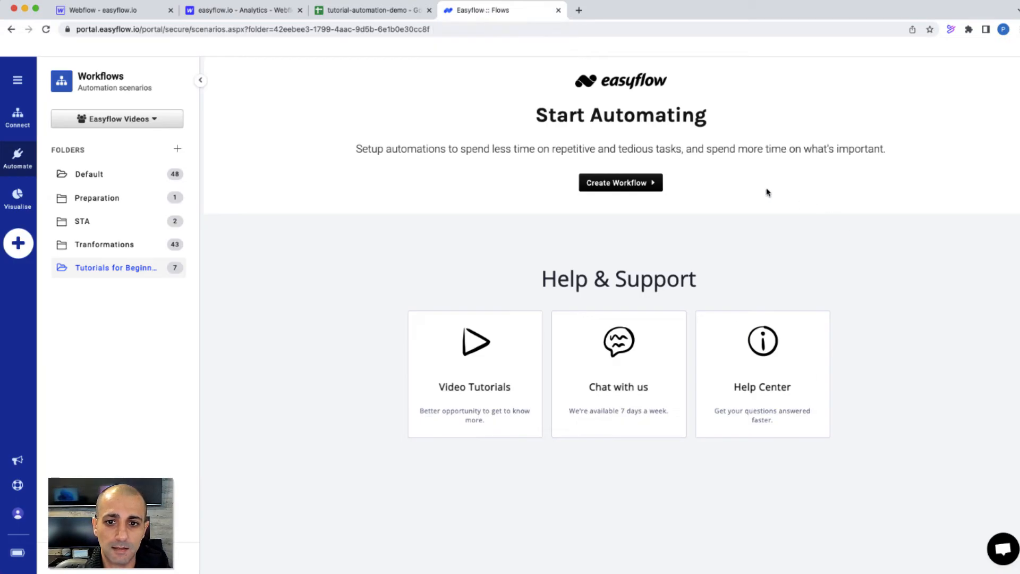
# Create and save the workflow 'Webflow Form to Google Sheets' in the Tutorials for Beginners folder
pyautogui.click(616, 187)
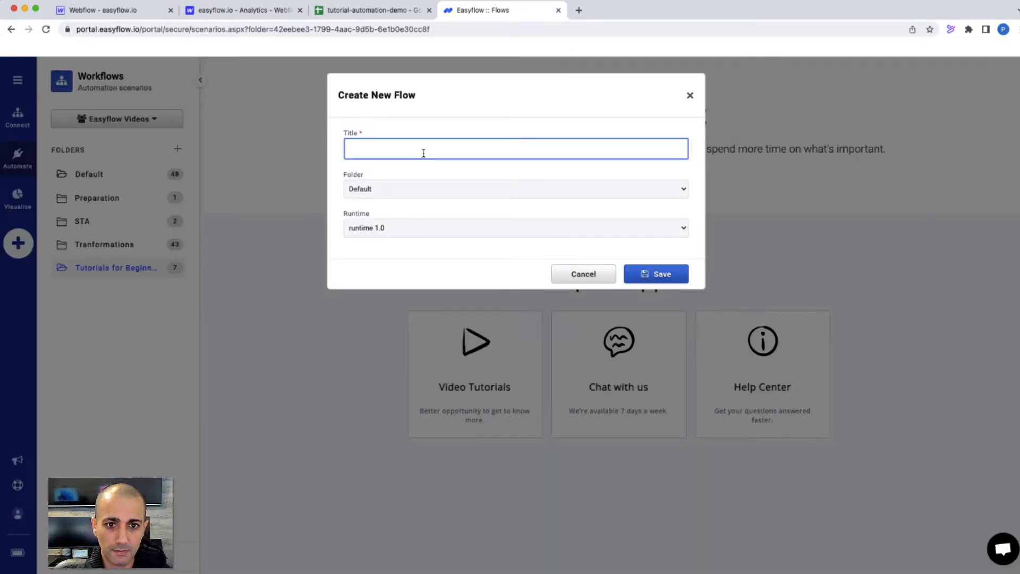
pyautogui.write('Webflow Form to Google Sheets')
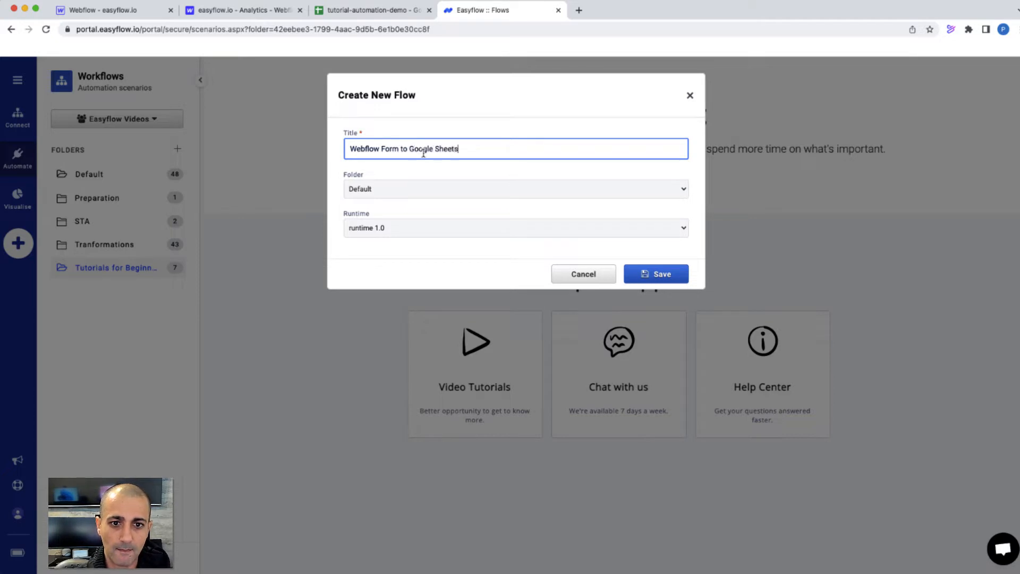
pyautogui.click(423, 191)
pyautogui.click(415, 238)
pyautogui.click(668, 274)
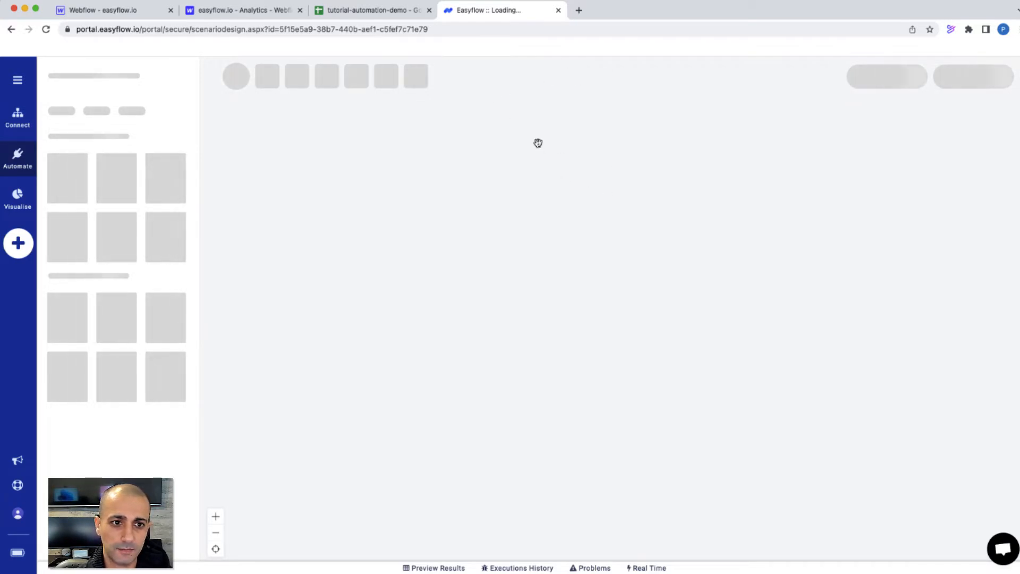
# Place a Webhook node on the canvas and set it as the flow's starting point
pyautogui.click(92, 111)
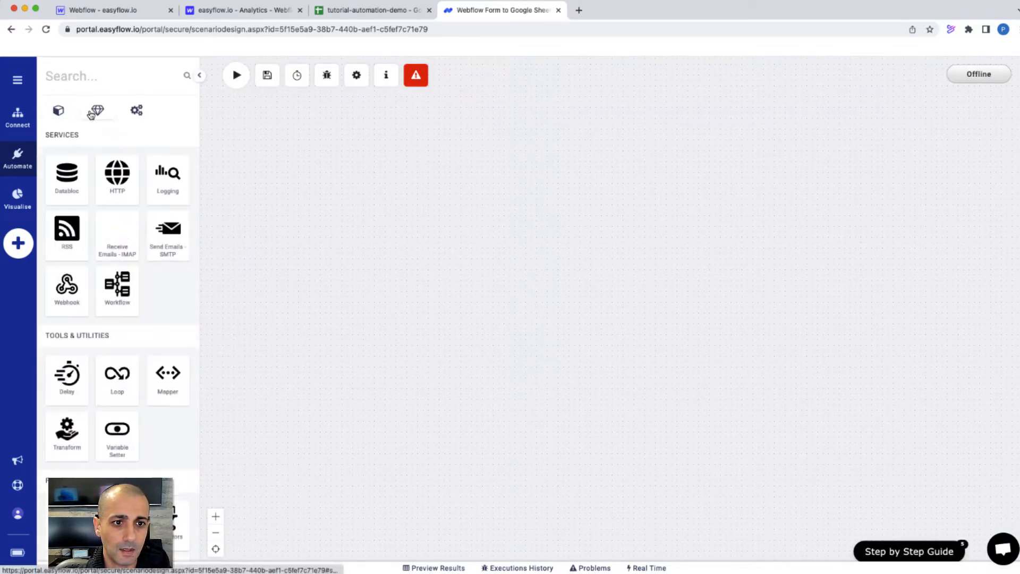
pyautogui.moveTo(68, 293); pyautogui.dragTo(568, 207)
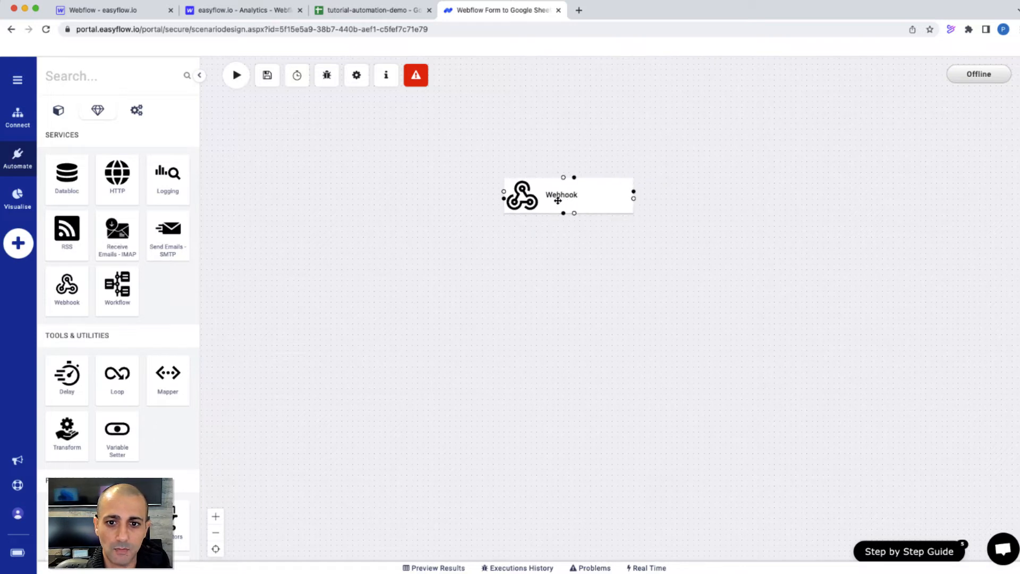
pyautogui.click(593, 192)
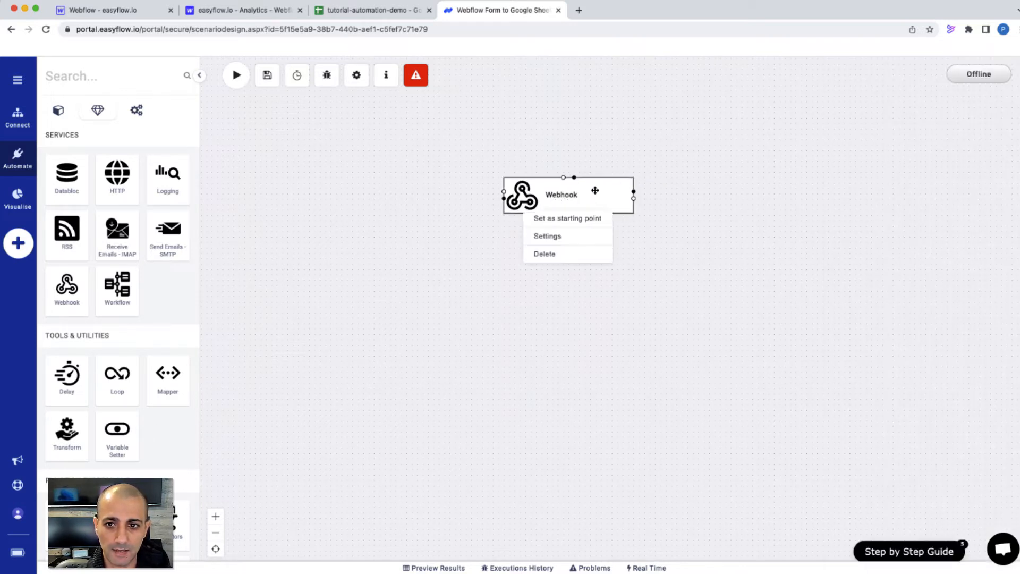
pyautogui.click(579, 220)
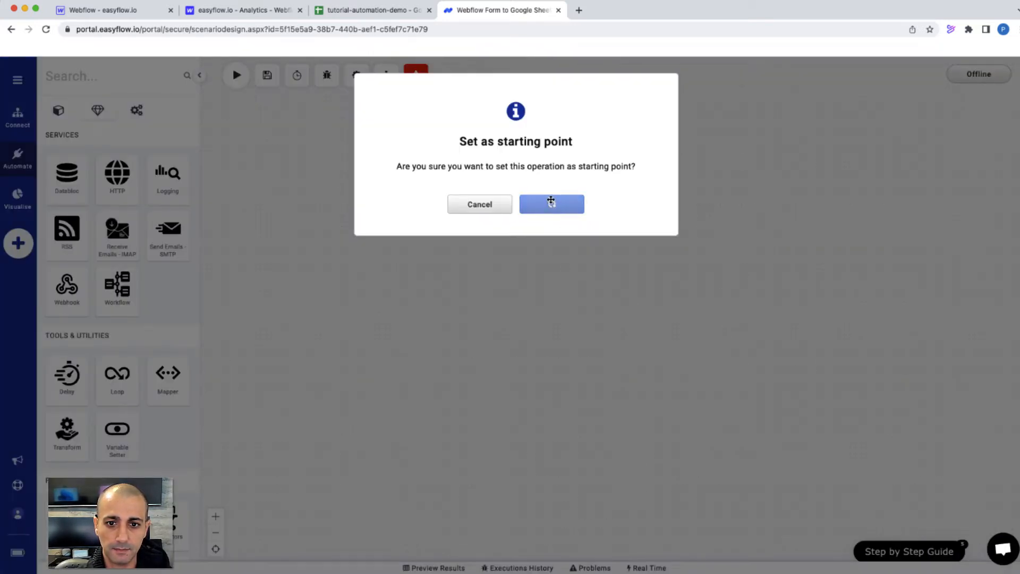
pyautogui.click(551, 203)
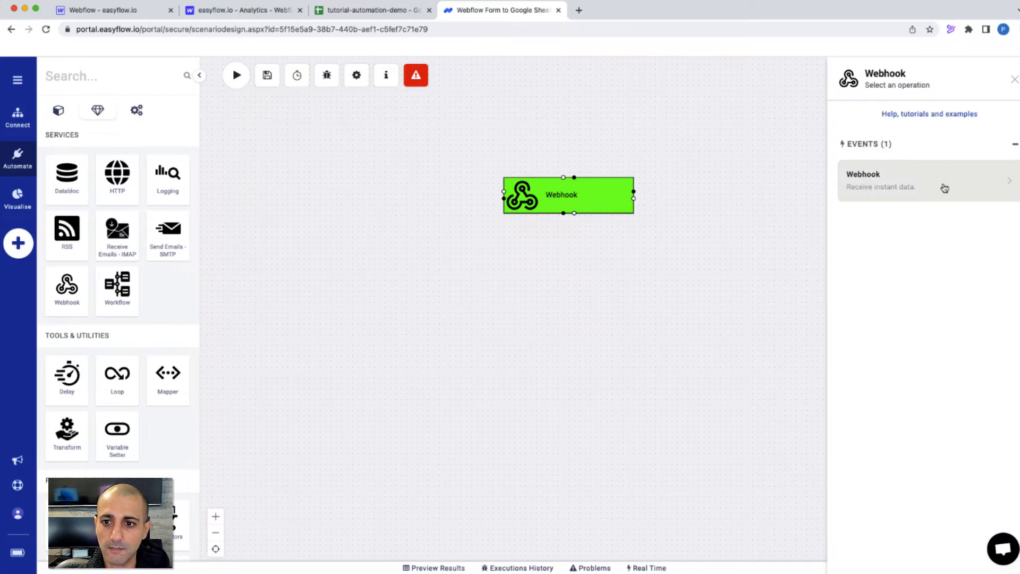
# Choose the Webhook's receive-data event, copy its webhook URL, and apply the configuration
pyautogui.click(944, 188)
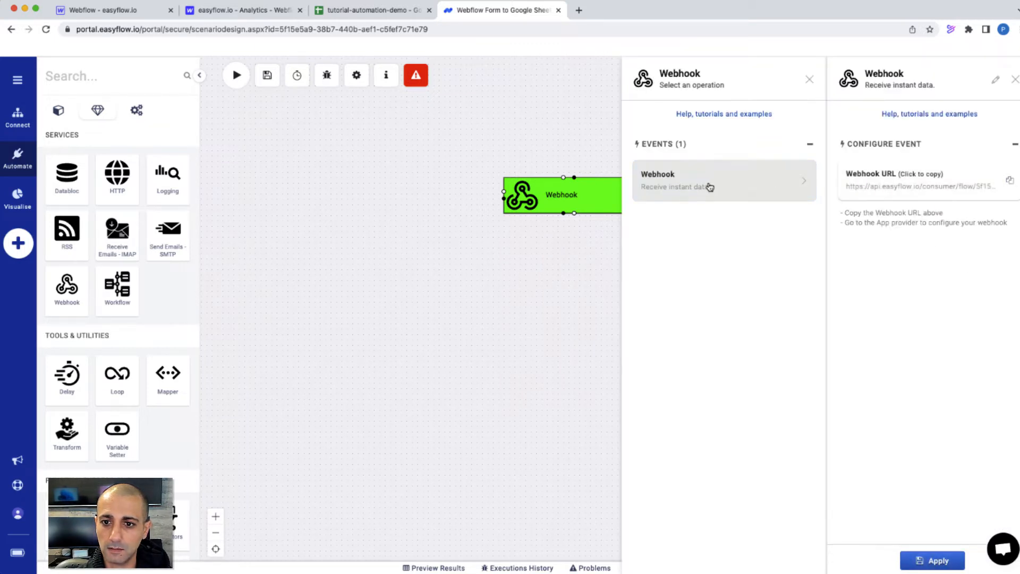
pyautogui.click(926, 189)
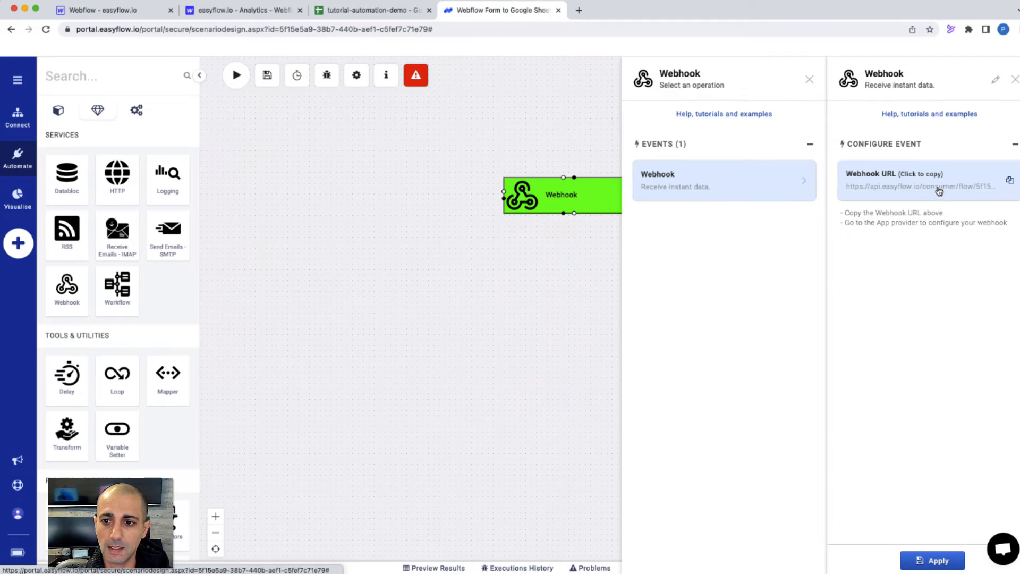
pyautogui.click(932, 562)
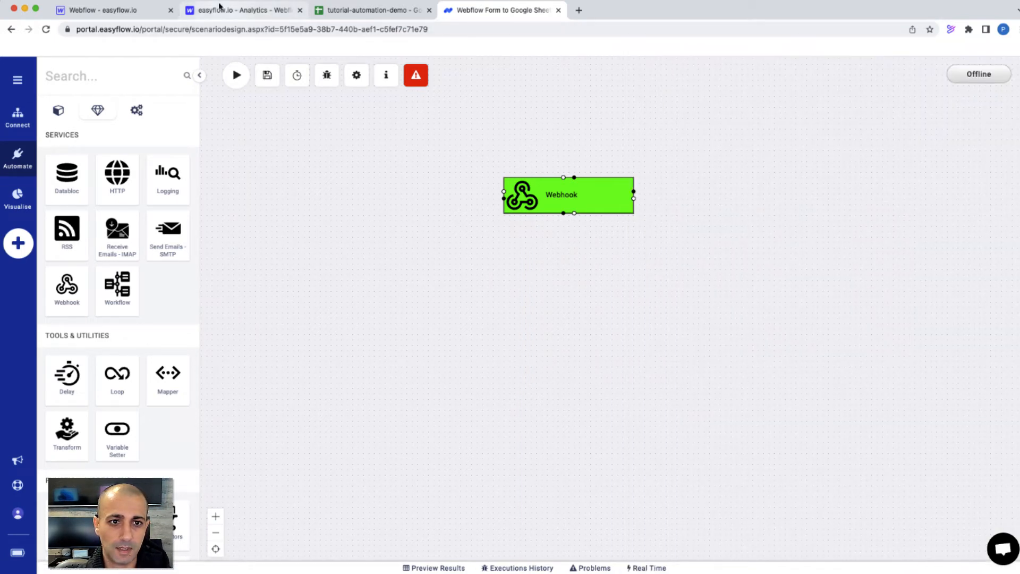
# Add a Webflow Form submission webhook using the pasted Easyflow URL, then return to the flow designer
pyautogui.click(219, 8)
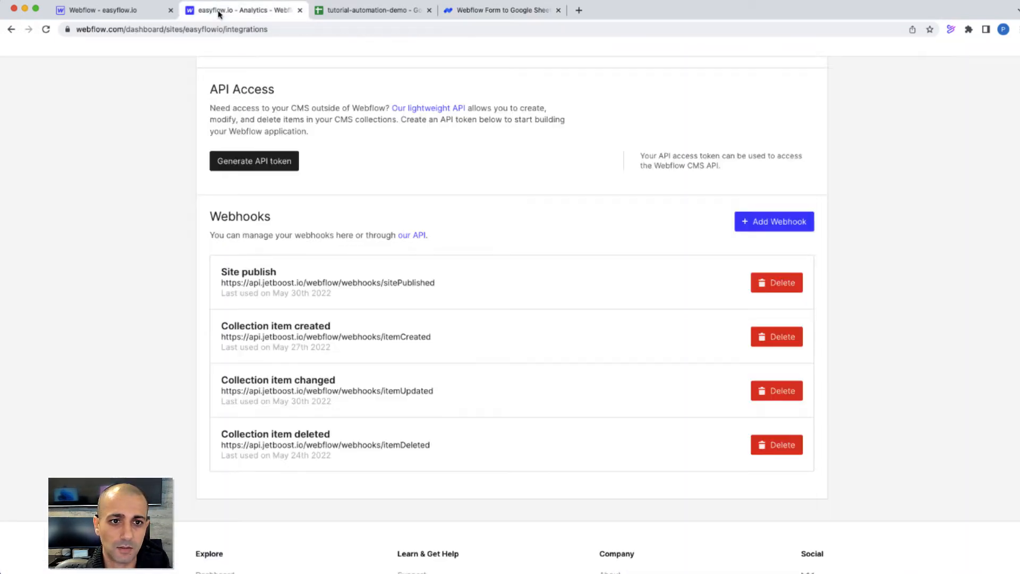
pyautogui.click(785, 222)
pyautogui.click(425, 199)
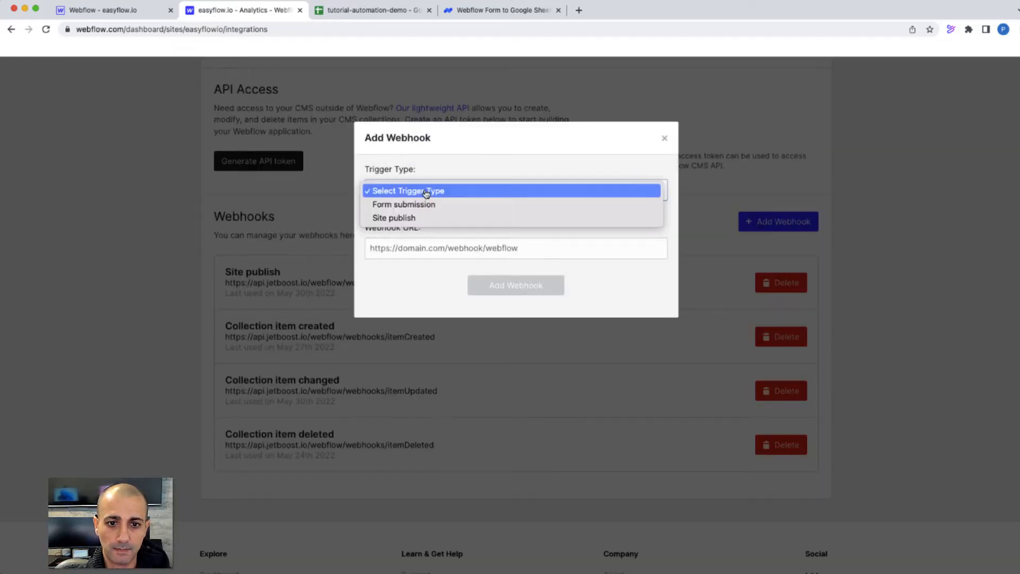
pyautogui.click(405, 204)
pyautogui.click(412, 246)
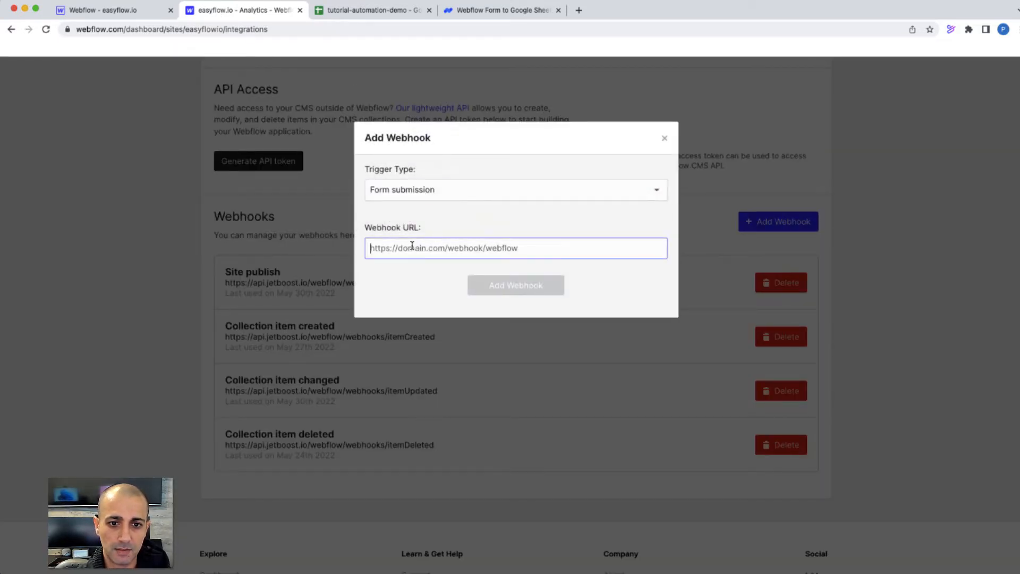
pyautogui.click(533, 285)
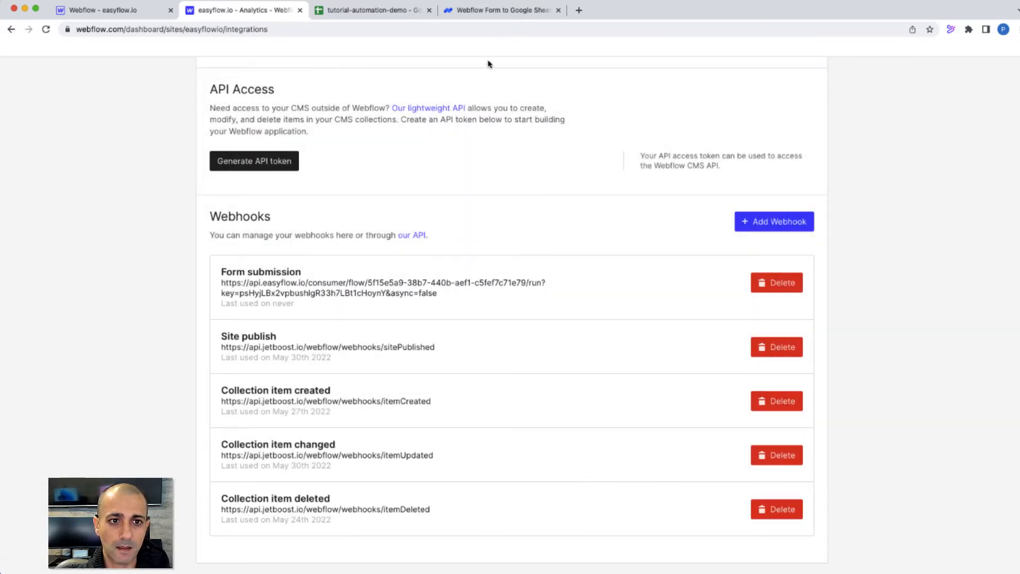
pyautogui.click(486, 12)
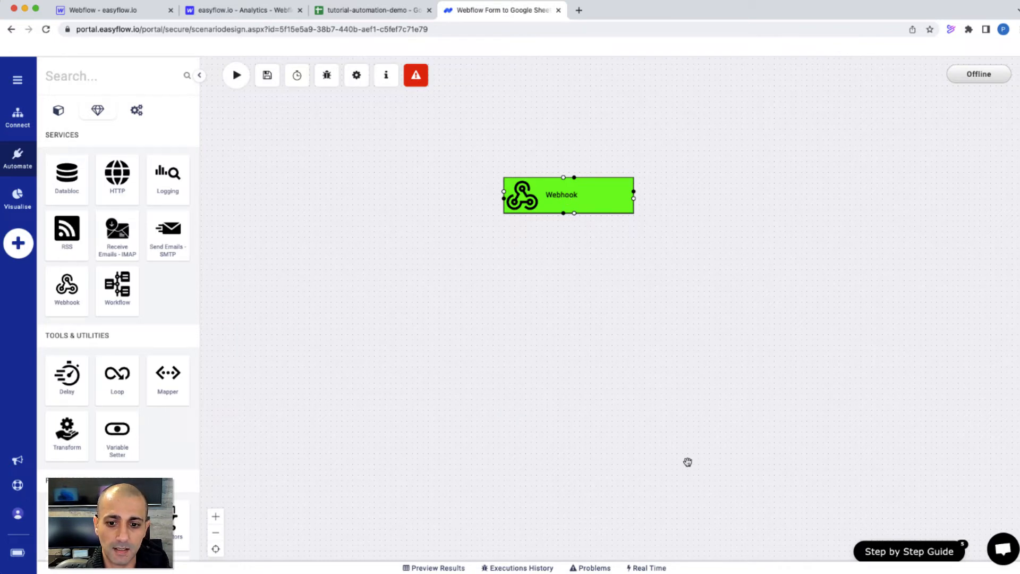
# Check the Real Time view shows no incoming data yet, then return to the Webflow designer
pyautogui.click(650, 568)
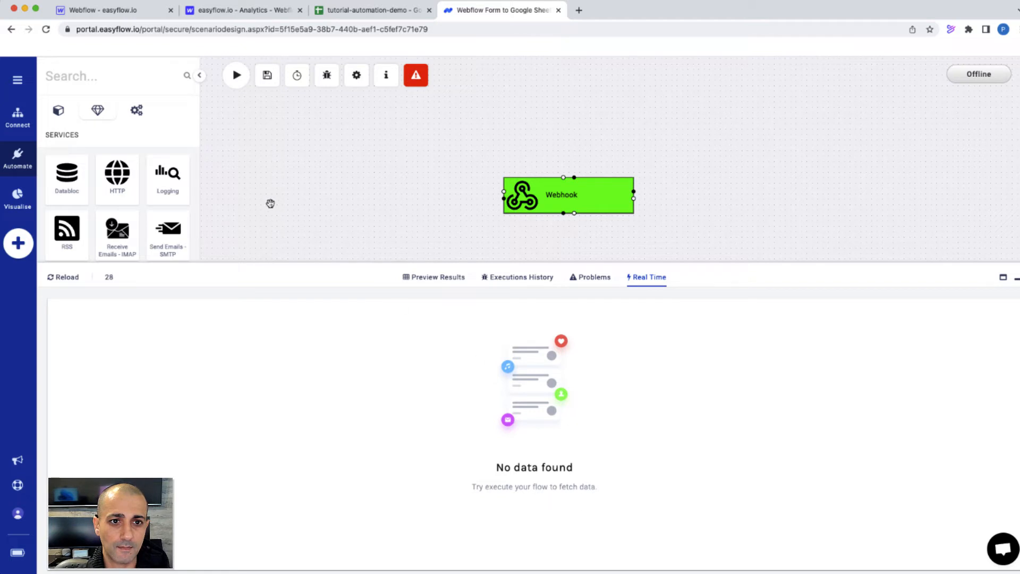
pyautogui.click(127, 14)
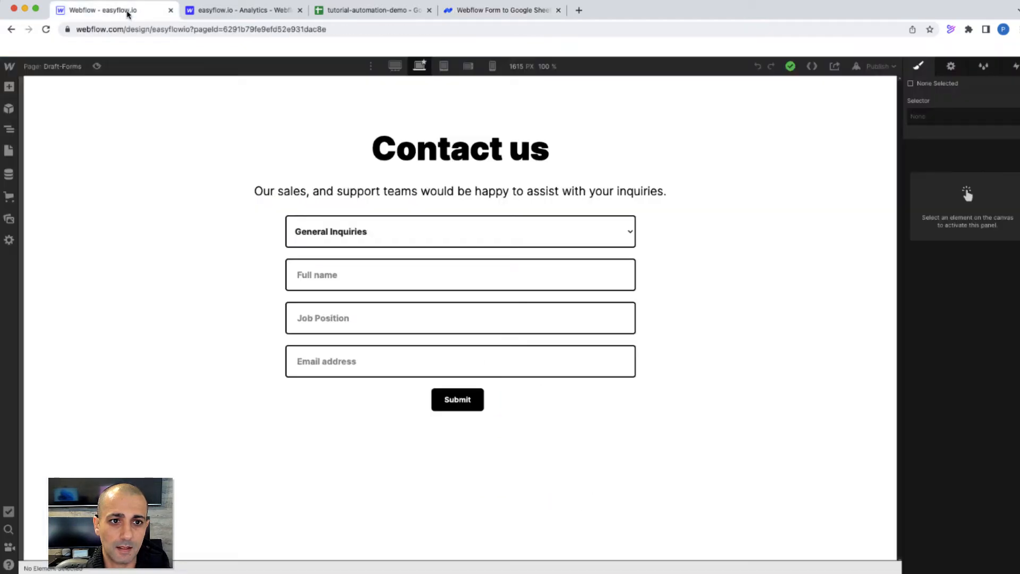
pyautogui.click(876, 68)
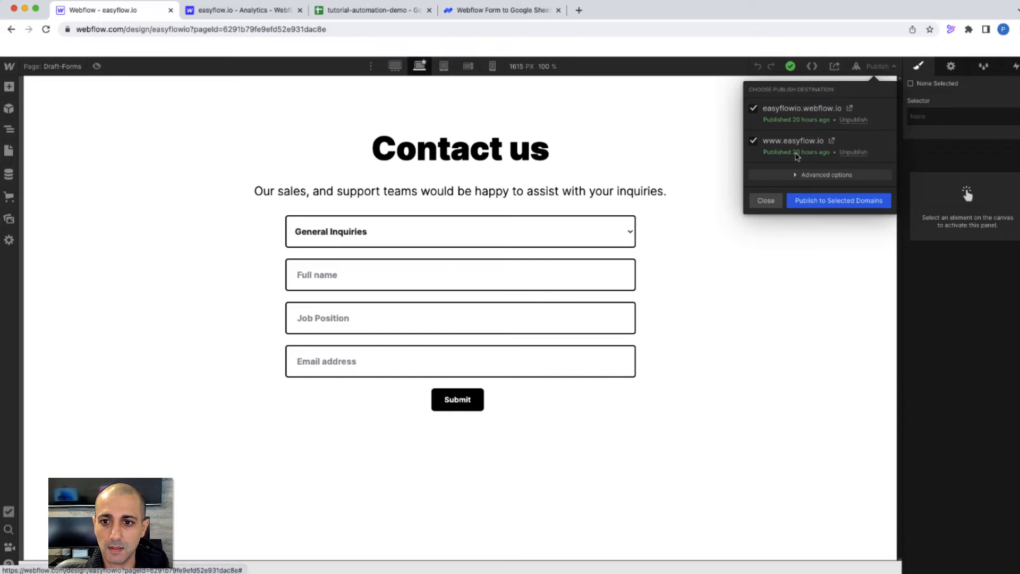
pyautogui.click(831, 141)
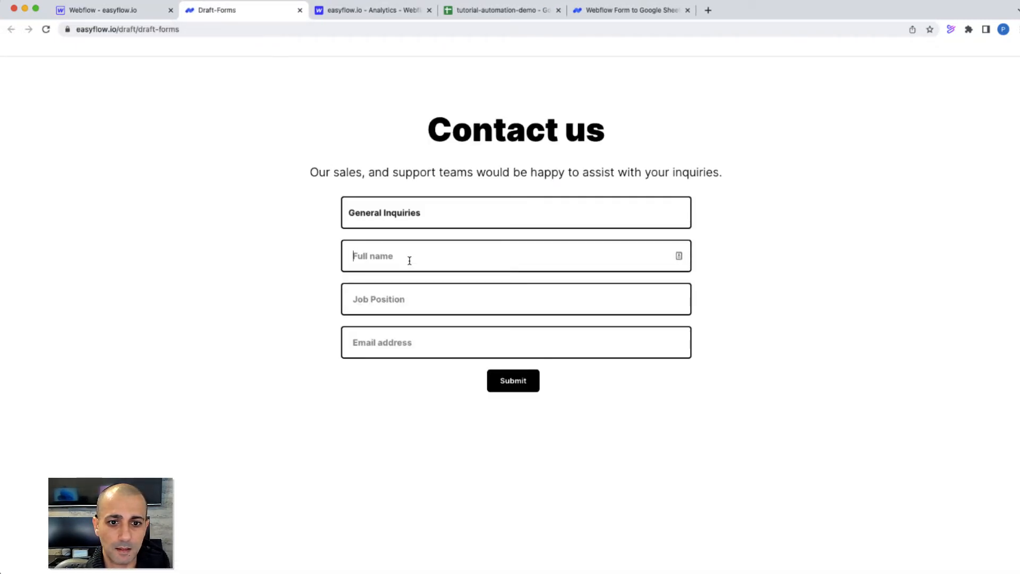
# Fill the contact form with a test name, job position Developer and e-mail, submit it, then return to Easyflow
pyautogui.write('Peter')
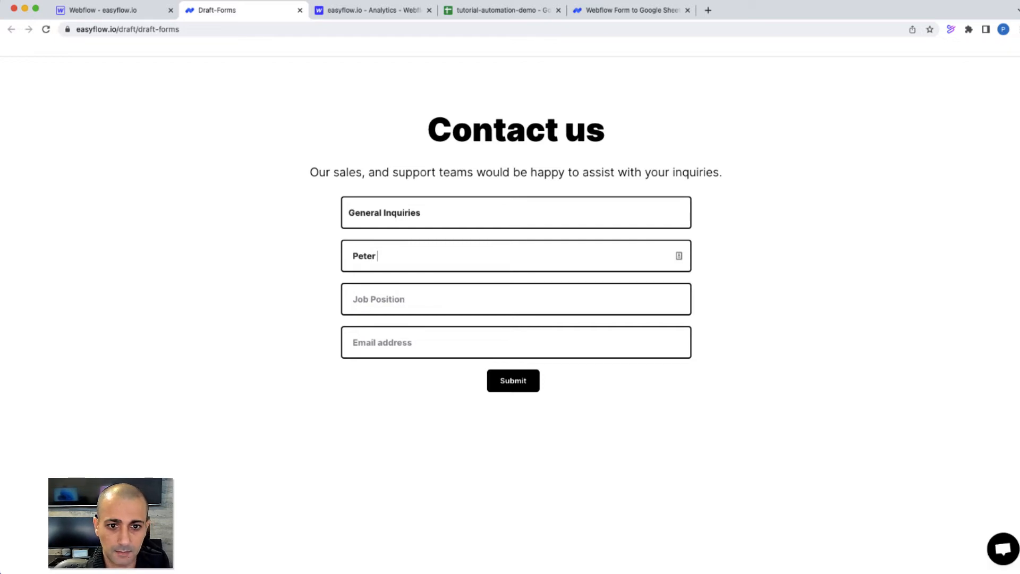
pyautogui.write(' 1')
pyautogui.write('Dev')
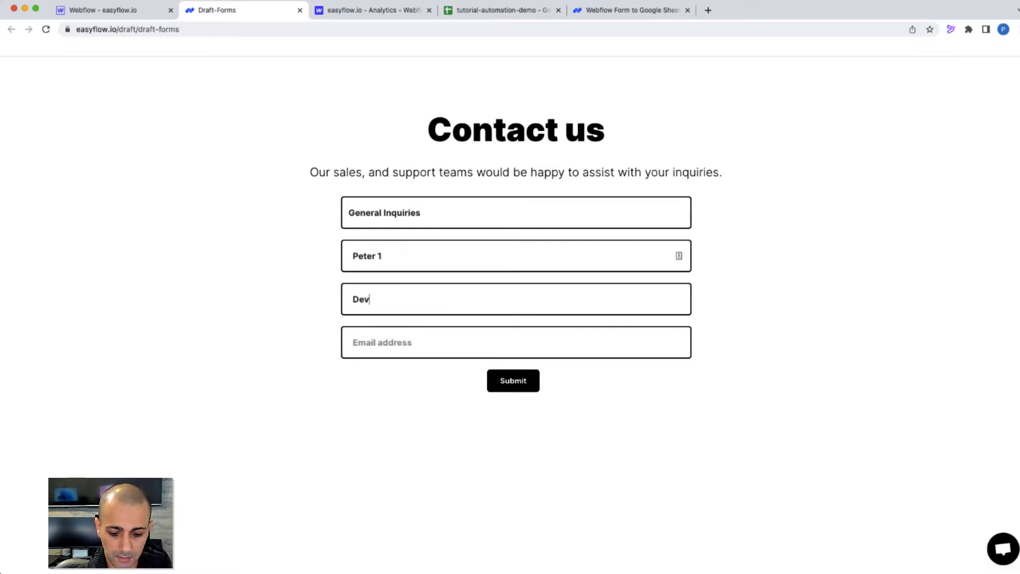
pyautogui.write('eloper')
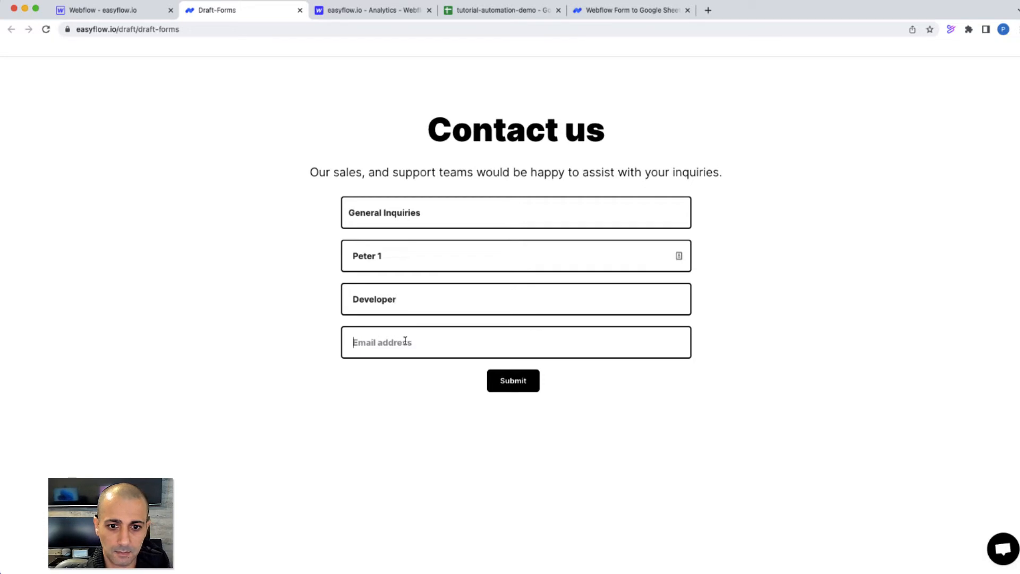
pyautogui.press('Tab')
pyautogui.write('p')
pyautogui.press('BackSpace')
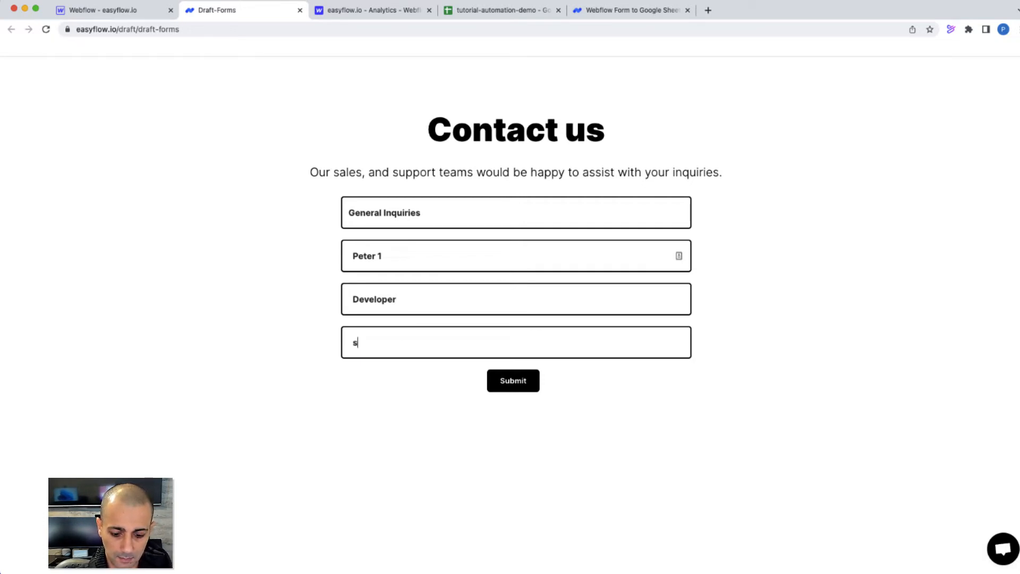
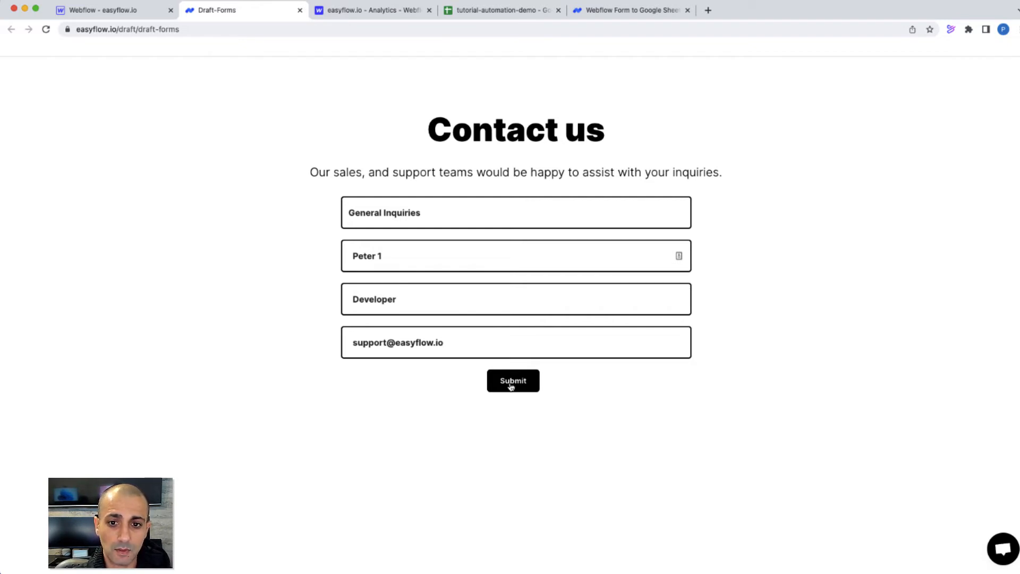
pyautogui.click(510, 385)
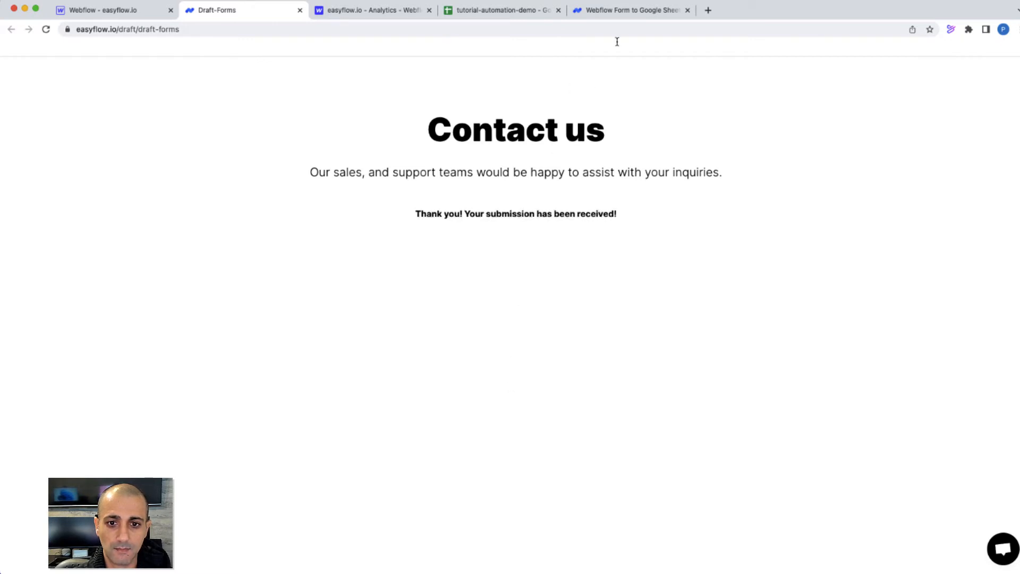
pyautogui.click(638, 18)
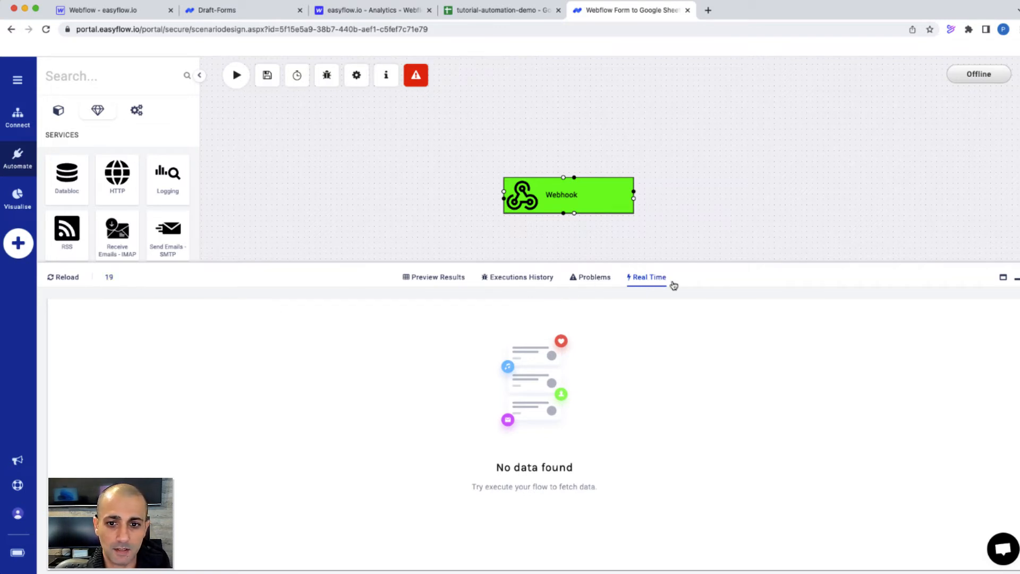
# Reload the real-time log to confirm a successful webhook execution with the form data, then collapse the panel
pyautogui.click(66, 277)
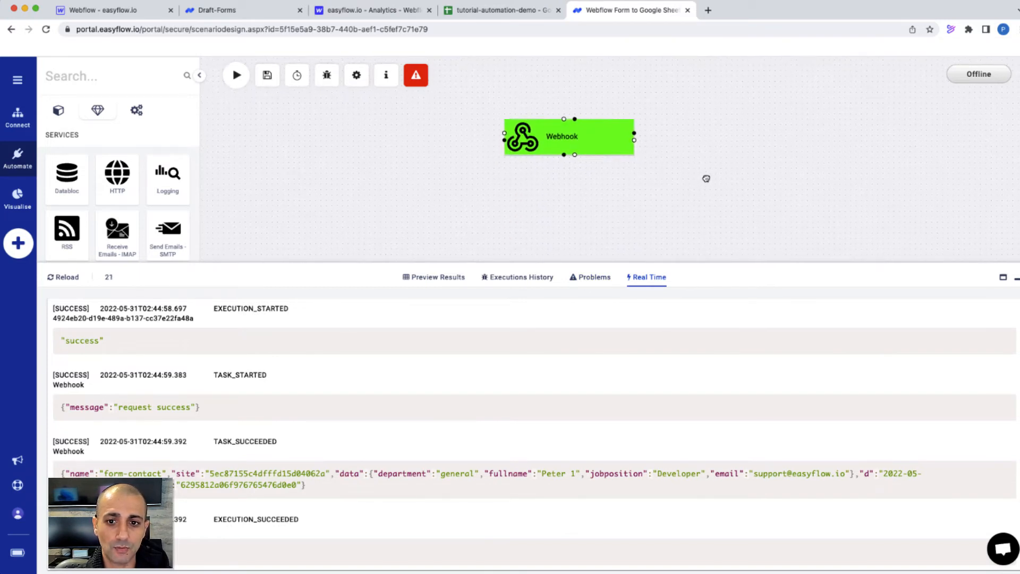
pyautogui.scroll(-3, 704, 234)
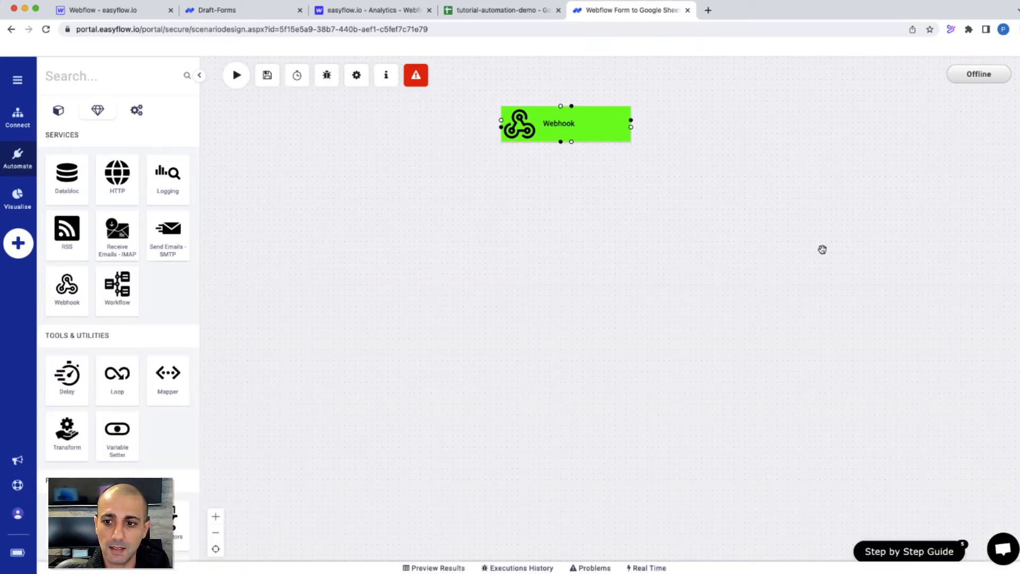
pyautogui.click(1004, 278)
# Add a Google Sheets step below the Webhook, connect them, and choose Add a Row
pyautogui.click(116, 74)
pyautogui.write('go')
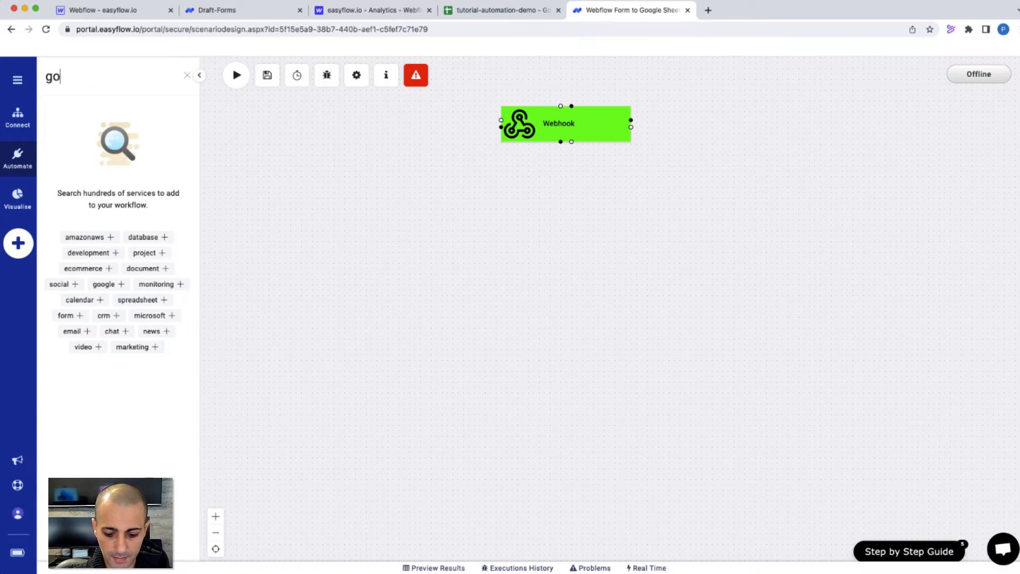
pyautogui.write('ogle shee')
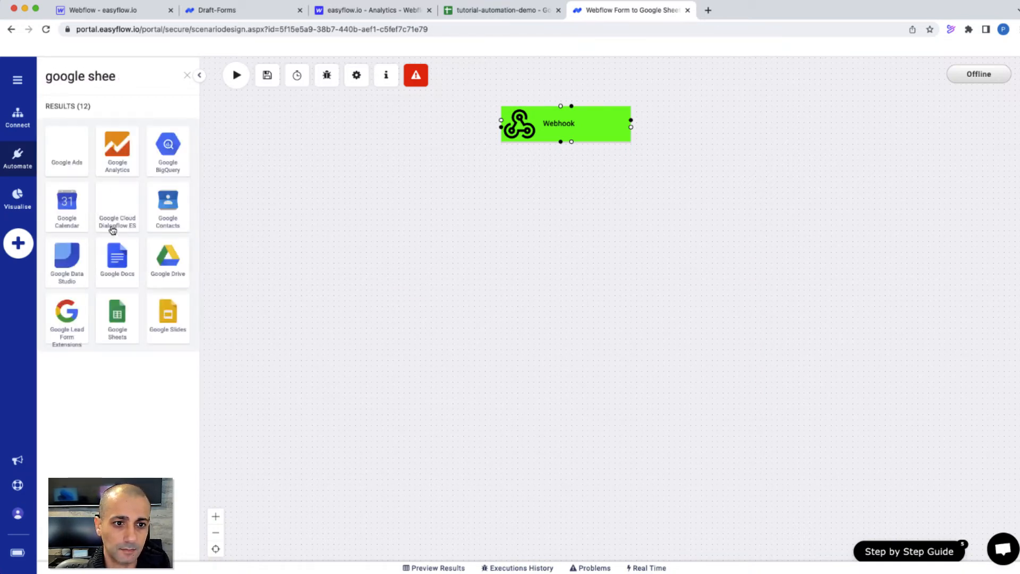
pyautogui.moveTo(113, 317); pyautogui.dragTo(547, 210)
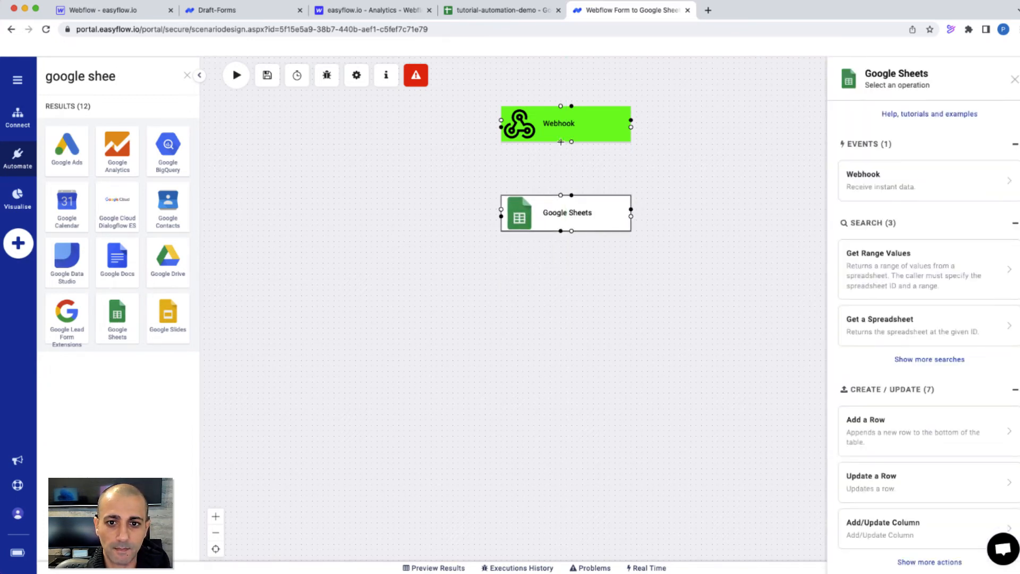
pyautogui.moveTo(560, 142); pyautogui.dragTo(575, 222)
pyautogui.click(576, 222)
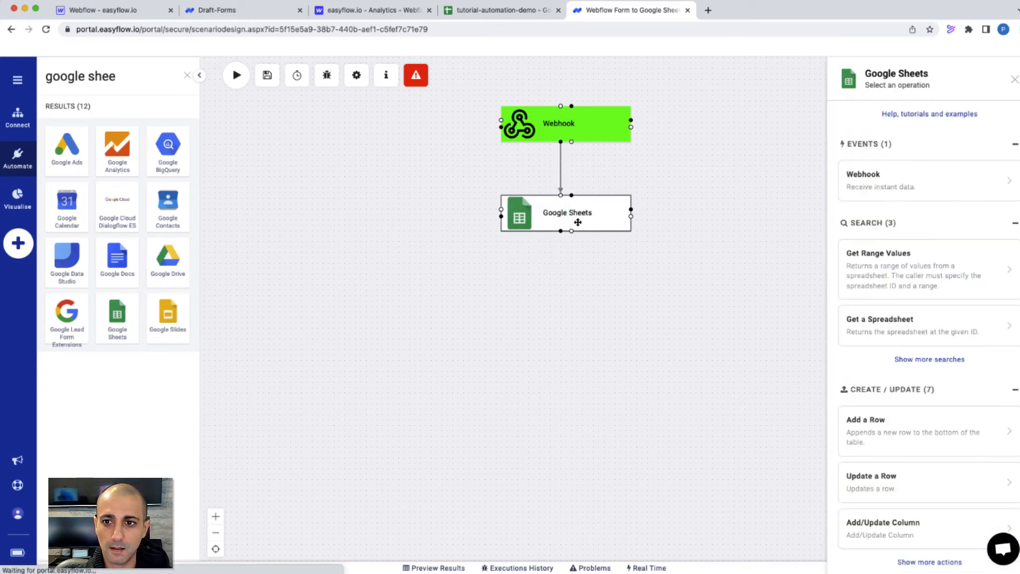
pyautogui.scroll(-1, 863, 342)
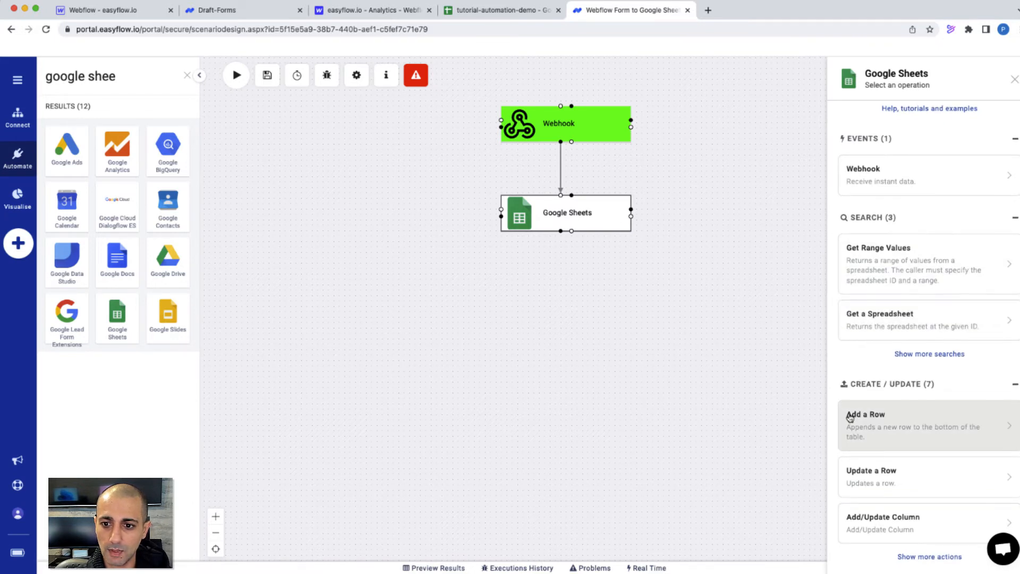
pyautogui.click(902, 430)
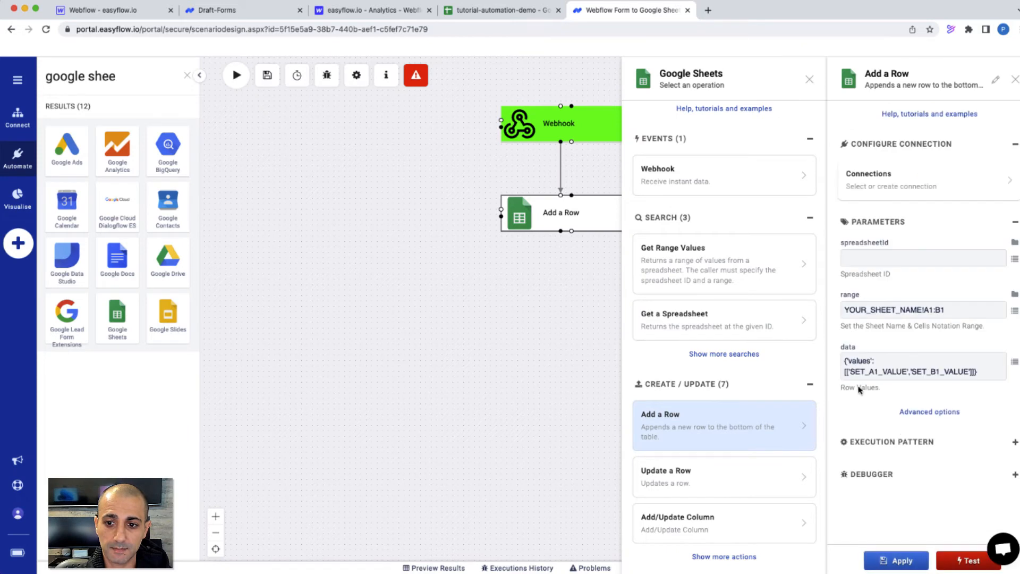
# Check the target spreadsheet's column headers and the empty rows 2 and 3 beneath them
pyautogui.click(495, 10)
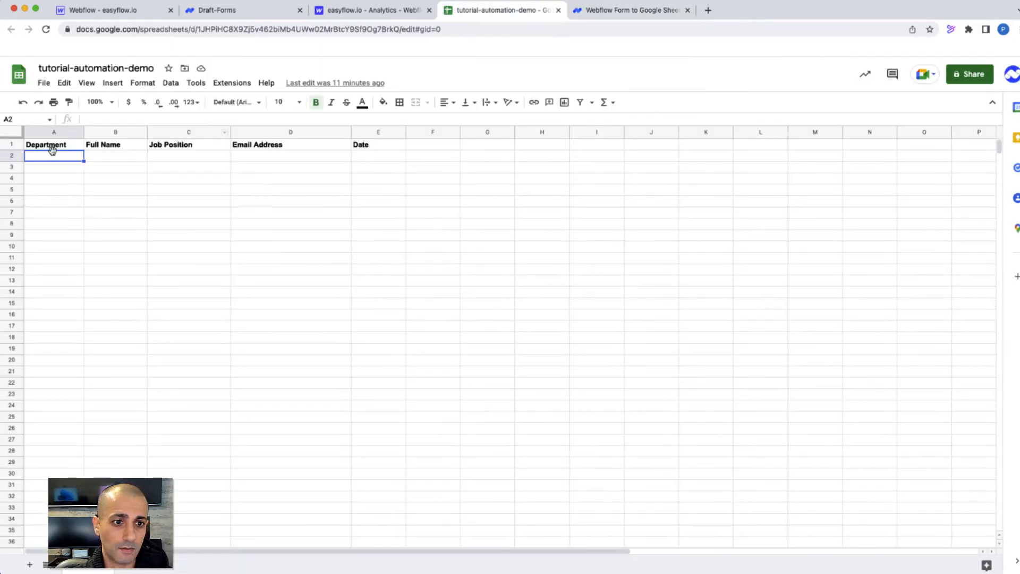
pyautogui.moveTo(82, 160); pyautogui.dragTo(343, 161)
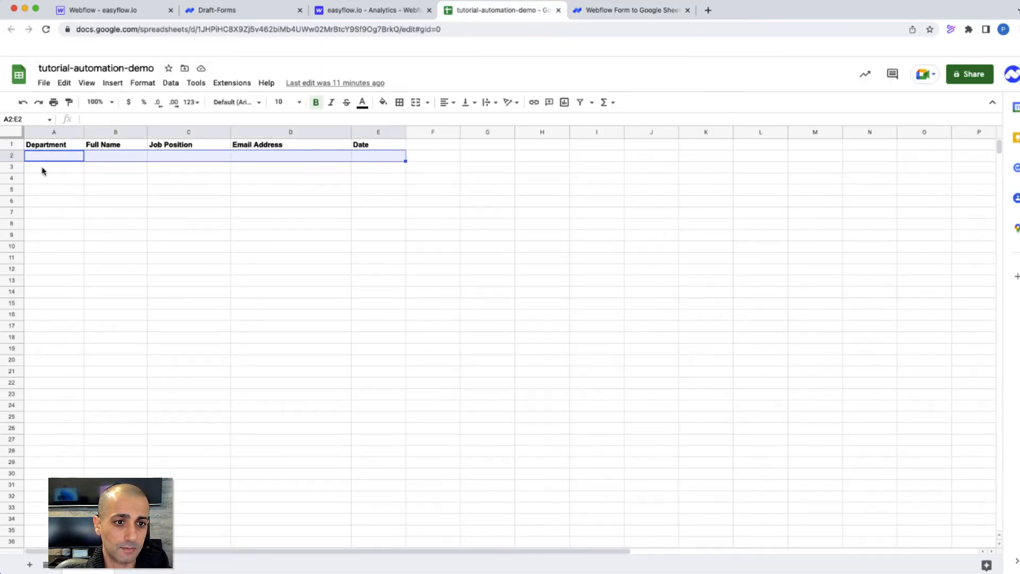
pyautogui.moveTo(43, 169); pyautogui.dragTo(330, 170)
pyautogui.click(627, 11)
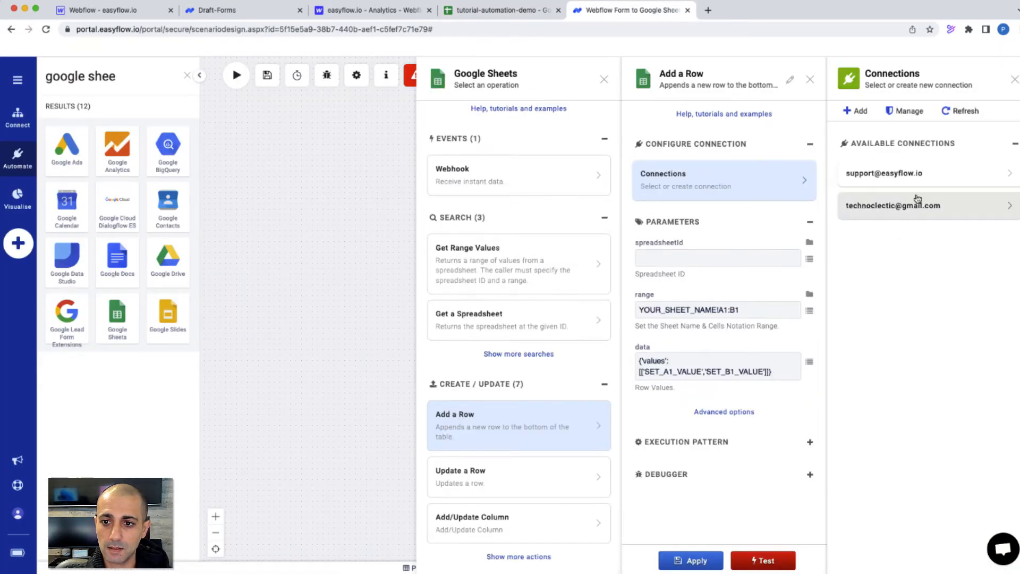
# Use the existing Google connection, spreadsheet tutorial-automation-demo, and range Sheet1 for Add a Row
pyautogui.click(910, 173)
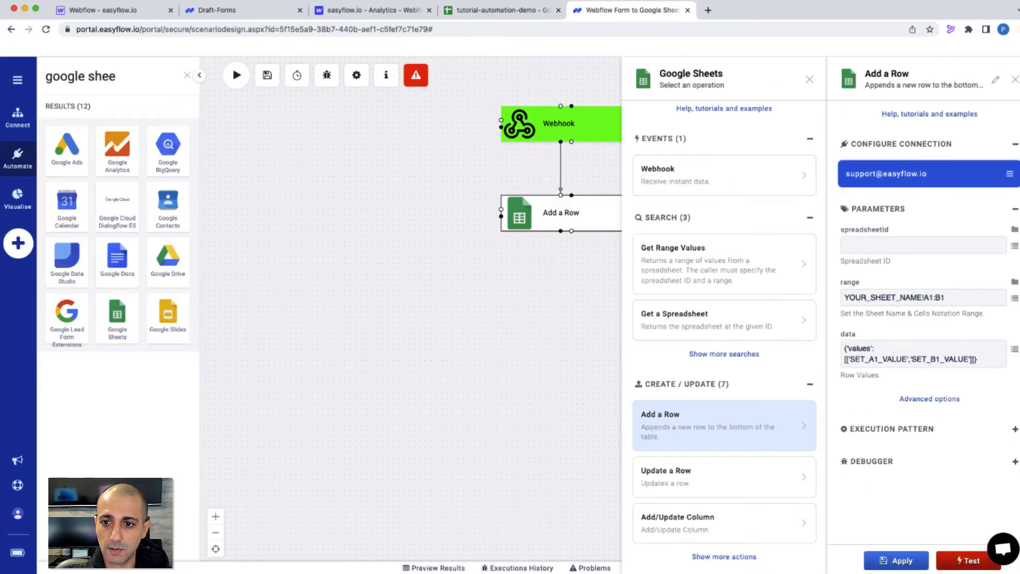
pyautogui.click(1015, 230)
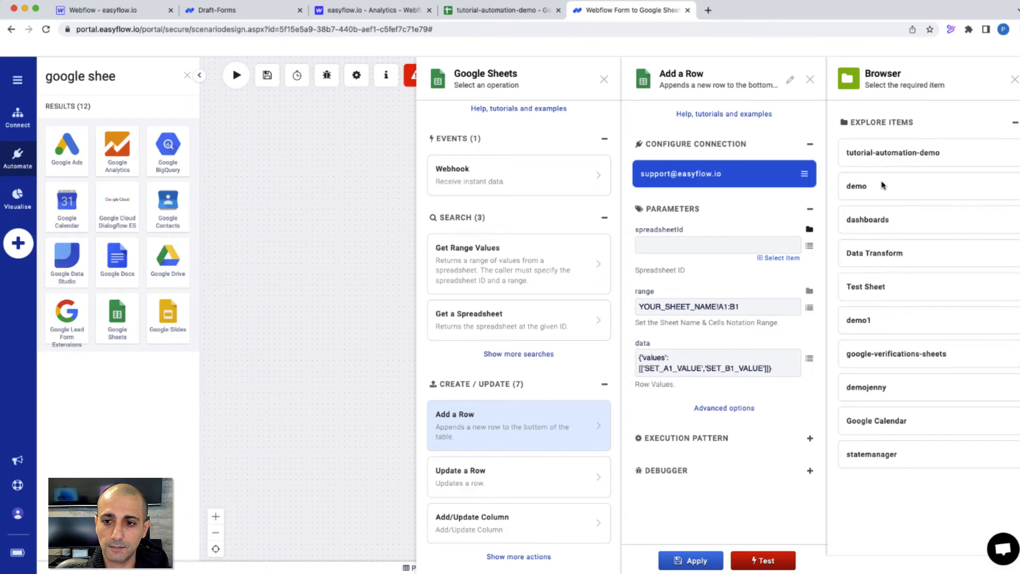
pyautogui.click(901, 159)
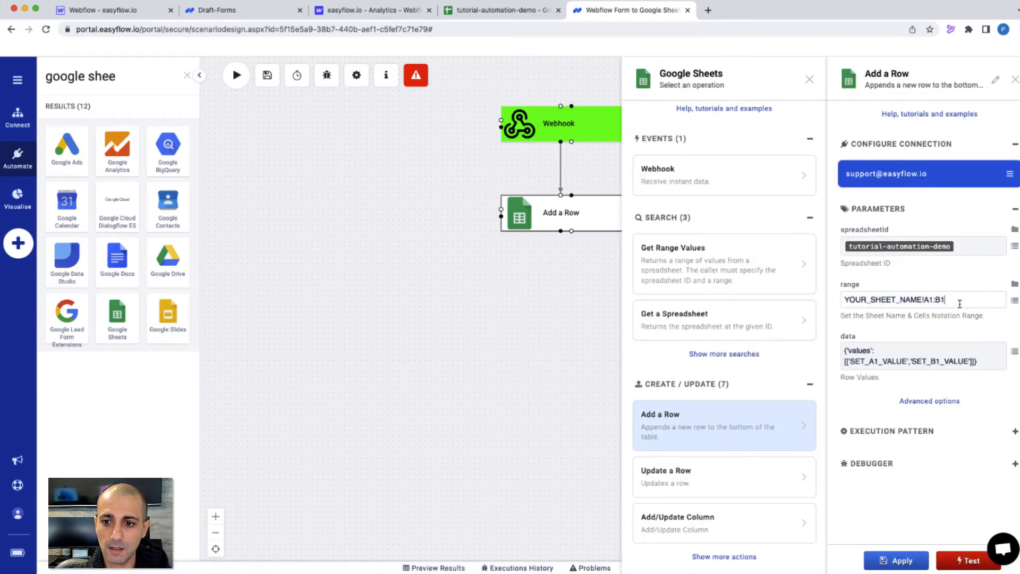
pyautogui.moveTo(956, 298); pyautogui.dragTo(759, 299)
pyautogui.press('BackSpace')
pyautogui.click(1015, 284)
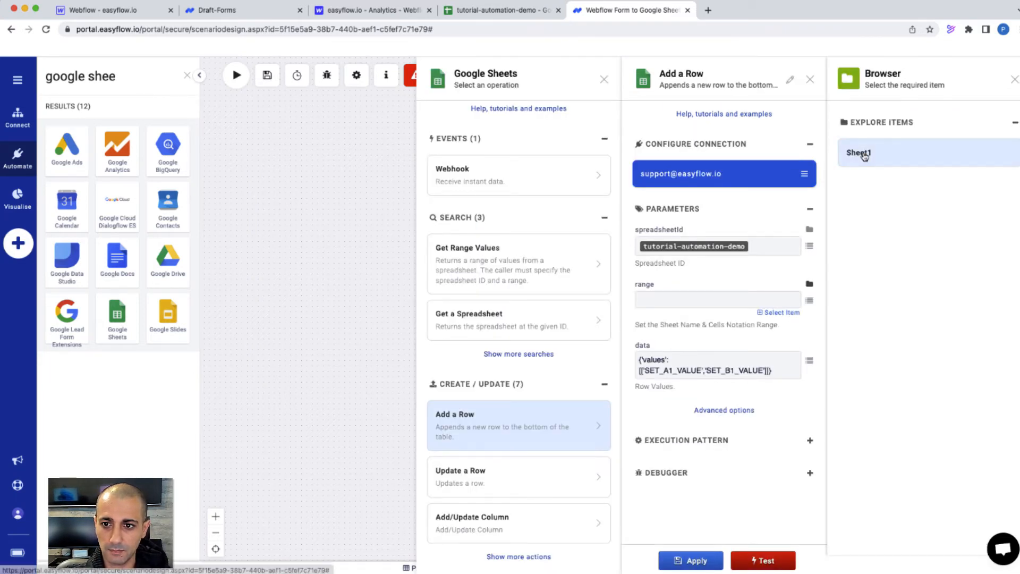
pyautogui.click(863, 154)
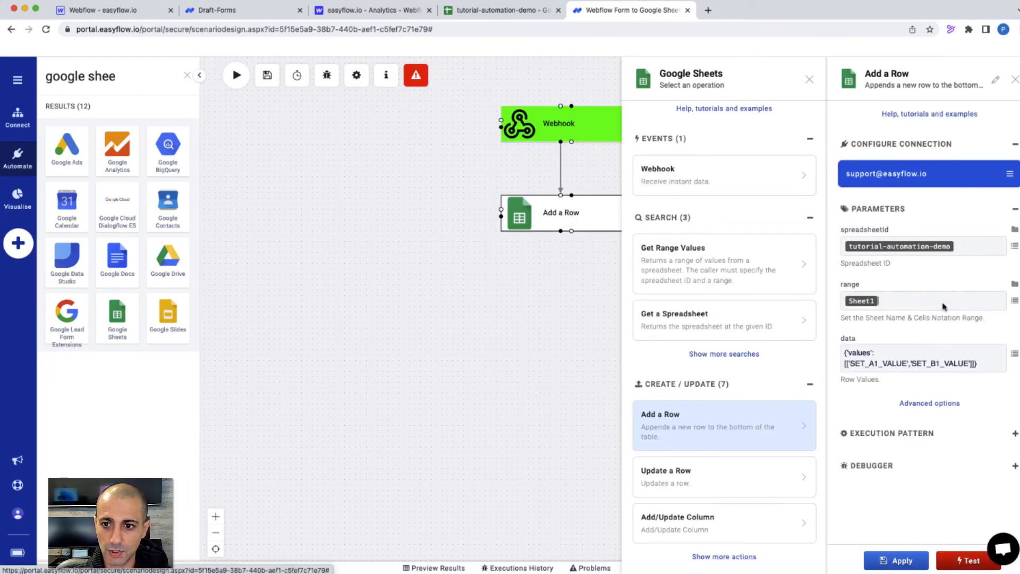
# Match the SET_A1_VALUE and SET_B1_VALUE placeholders to the sheet's Department and Full Name columns
pyautogui.doubleClick(874, 365)
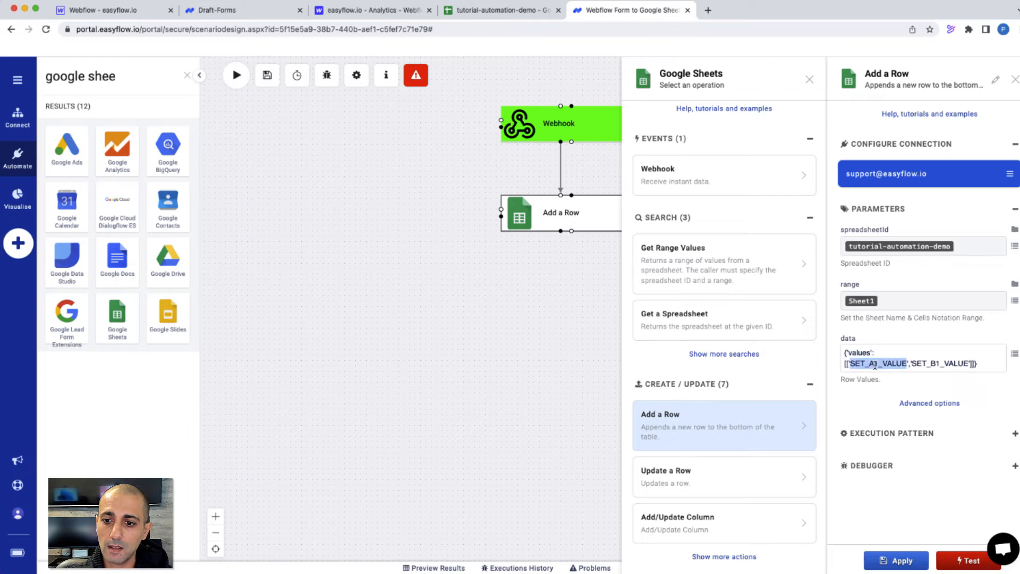
pyautogui.doubleClick(949, 364)
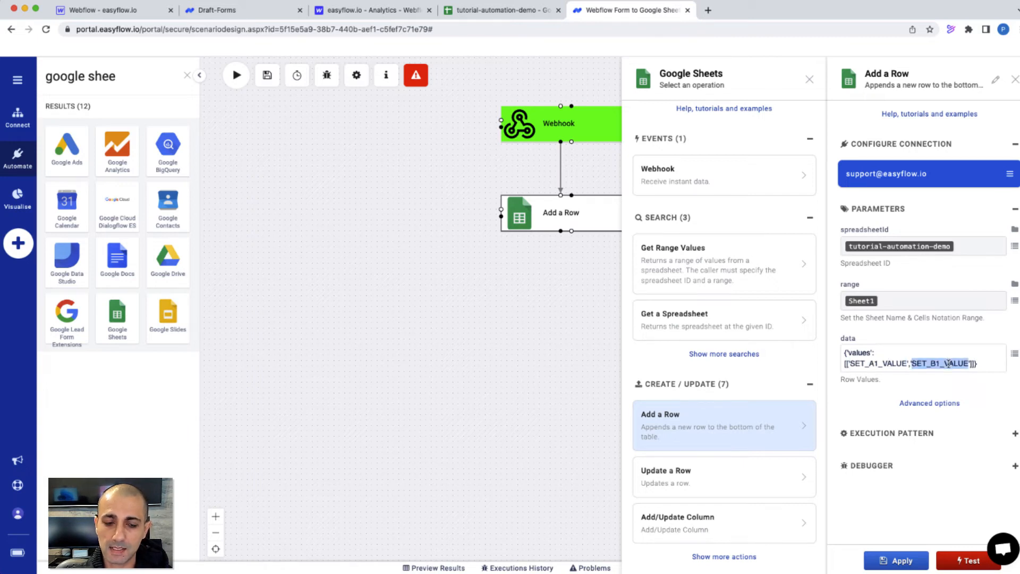
pyautogui.doubleClick(873, 364)
pyautogui.click(498, 18)
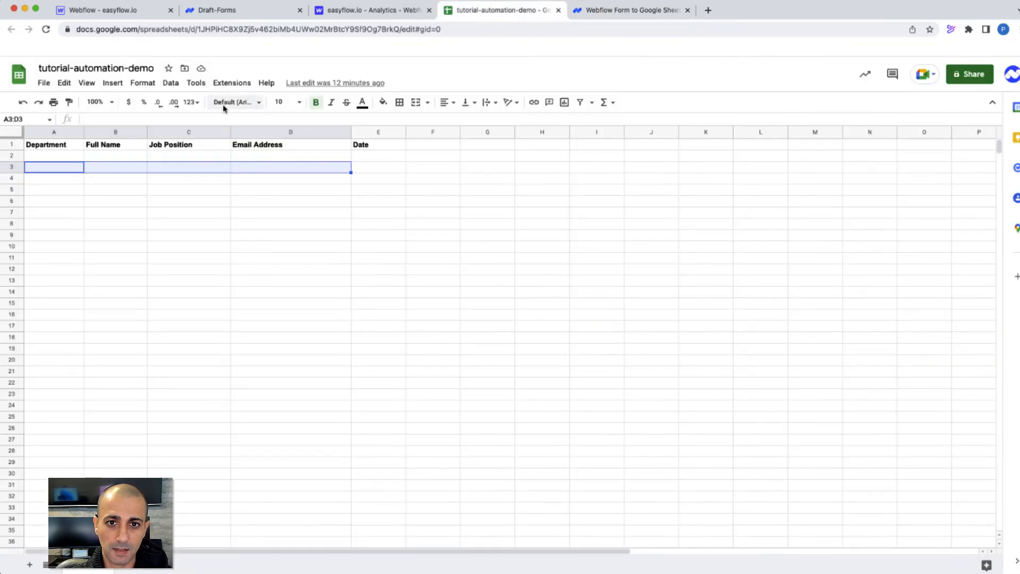
pyautogui.moveTo(43, 155); pyautogui.dragTo(34, 297)
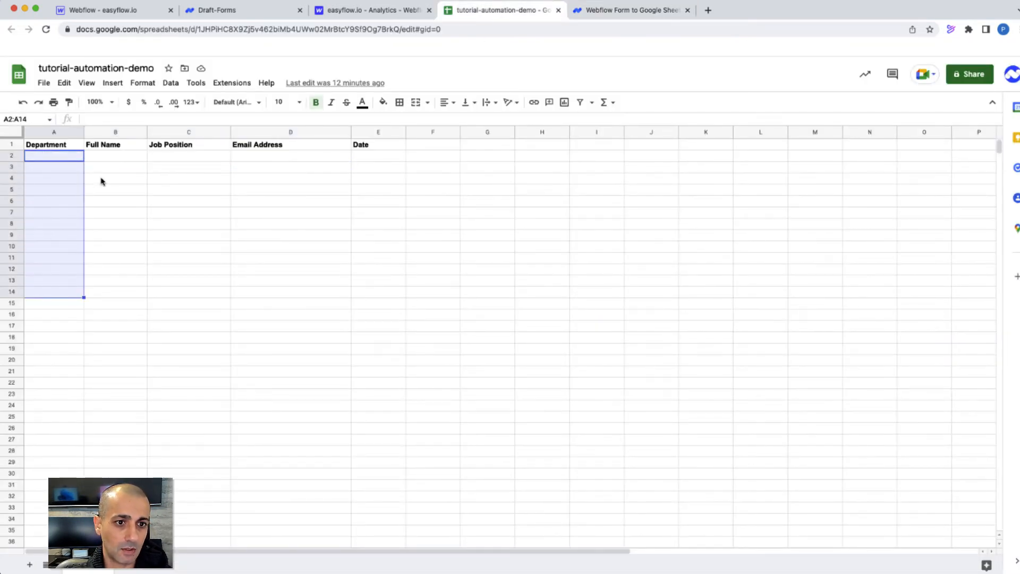
pyautogui.click(619, 18)
pyautogui.doubleClick(943, 364)
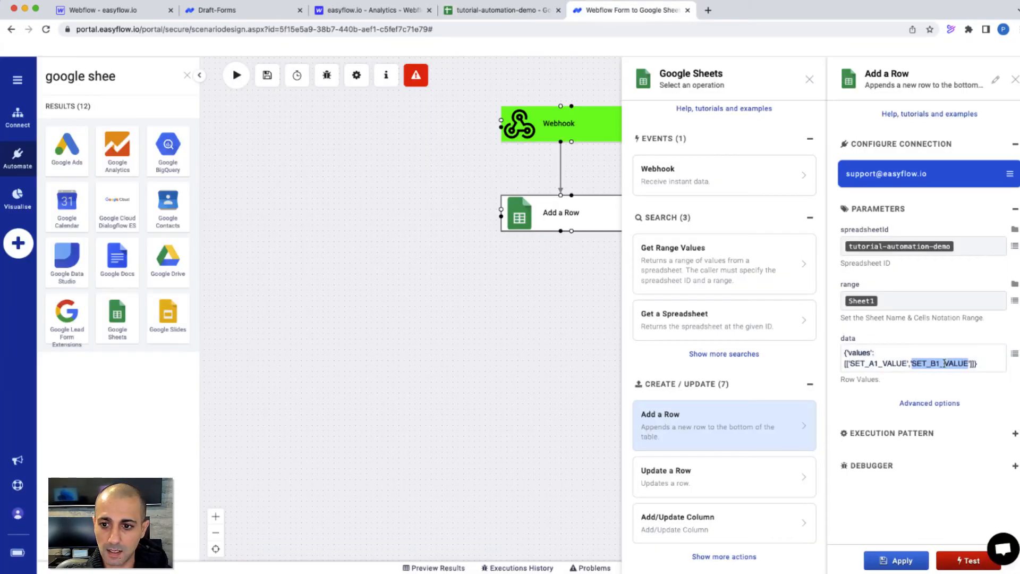
pyautogui.click(498, 10)
pyautogui.moveTo(109, 156); pyautogui.dragTo(104, 291)
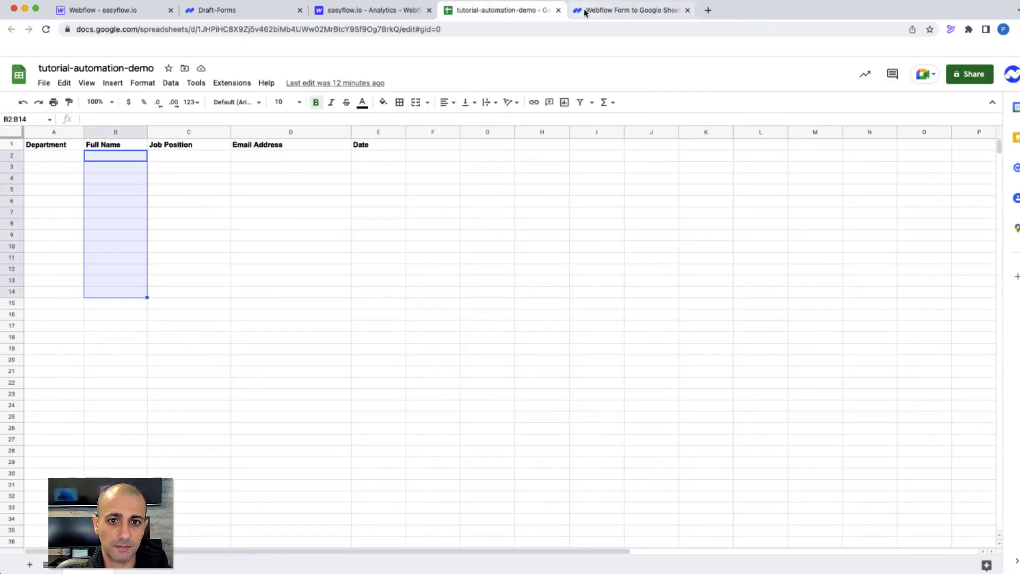
pyautogui.click(635, 15)
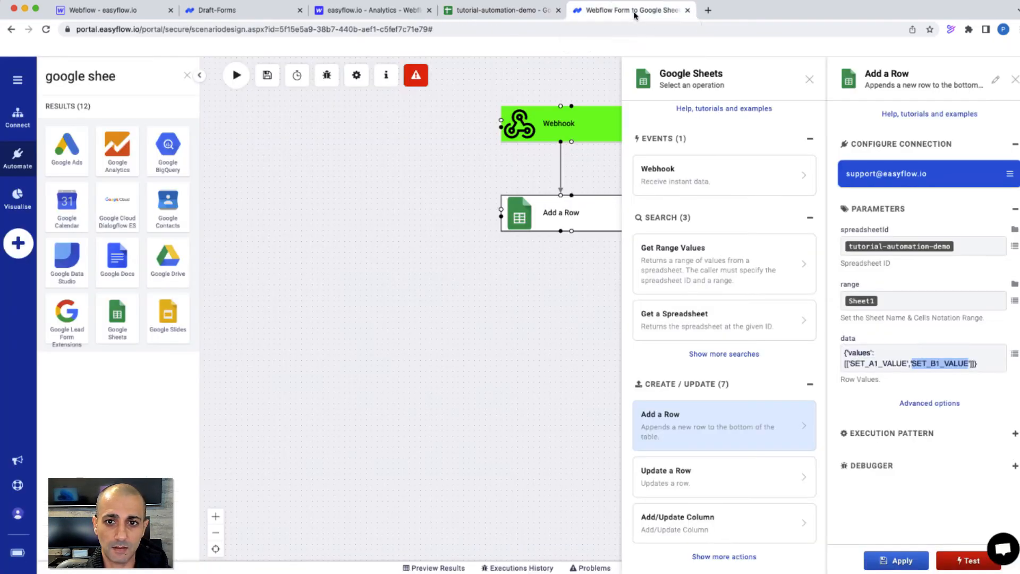
# Apply the Add a Row settings, then reopen the step and select SET_A1_VALUE
pyautogui.click(903, 562)
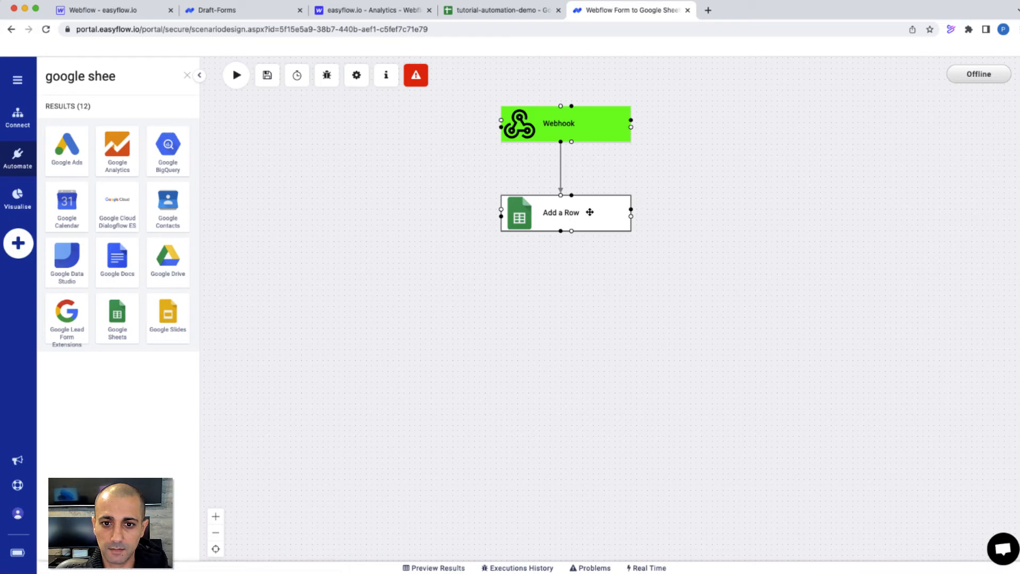
pyautogui.click(589, 212)
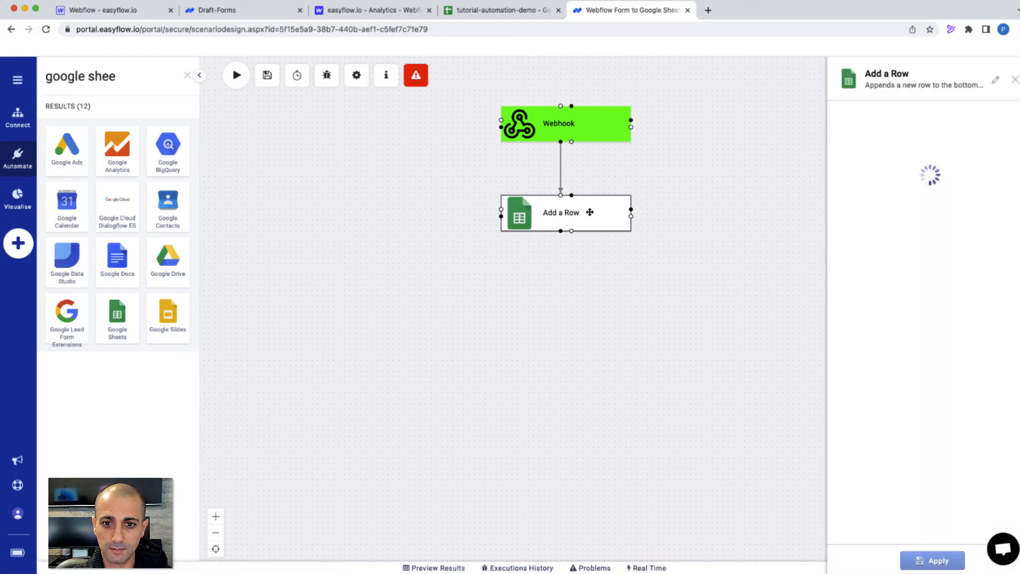
pyautogui.doubleClick(878, 363)
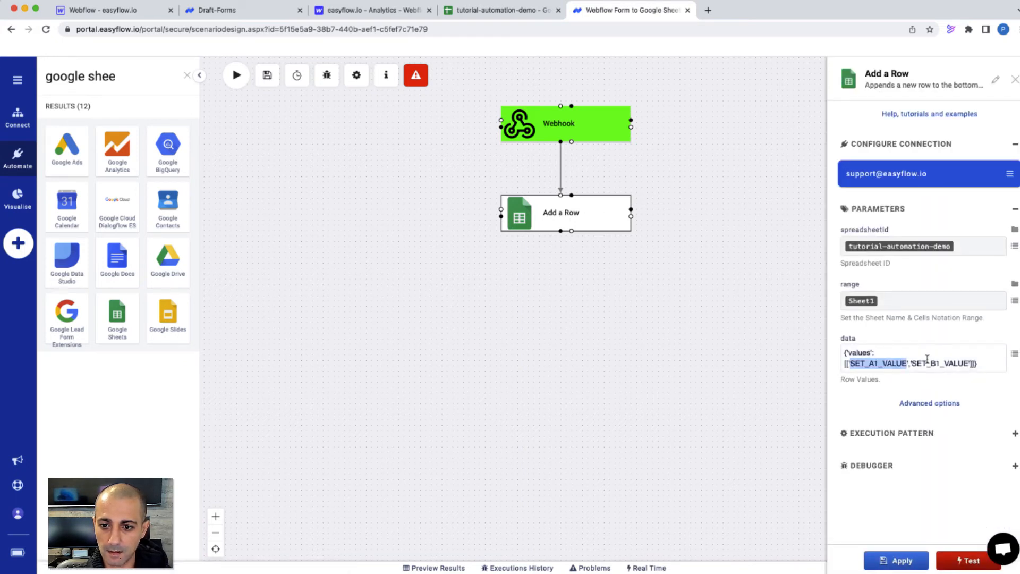
# Replace the first two placeholder values with the webhook's department and fullname fields
pyautogui.click(1015, 354)
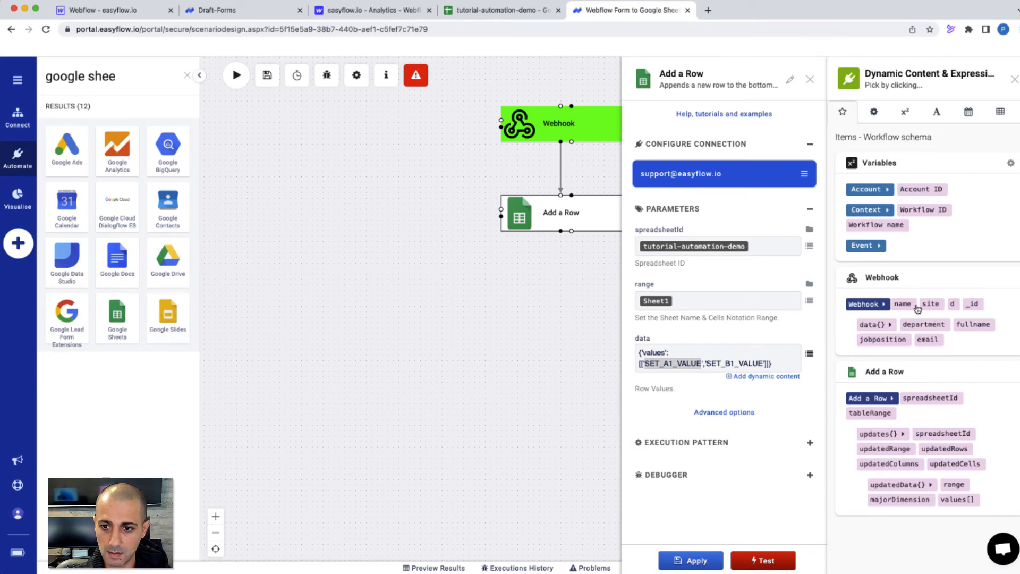
pyautogui.click(932, 328)
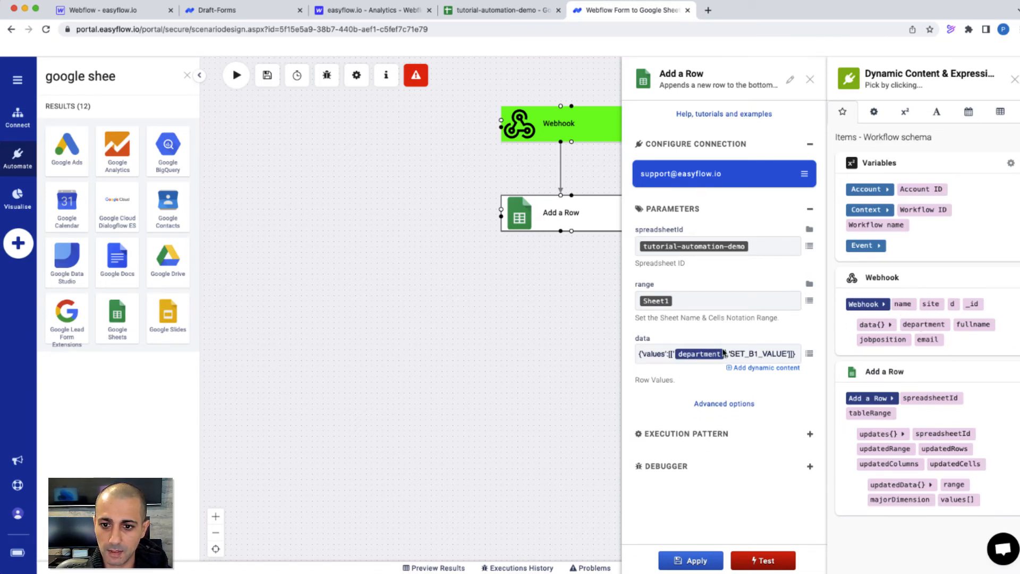
pyautogui.doubleClick(754, 354)
pyautogui.click(972, 324)
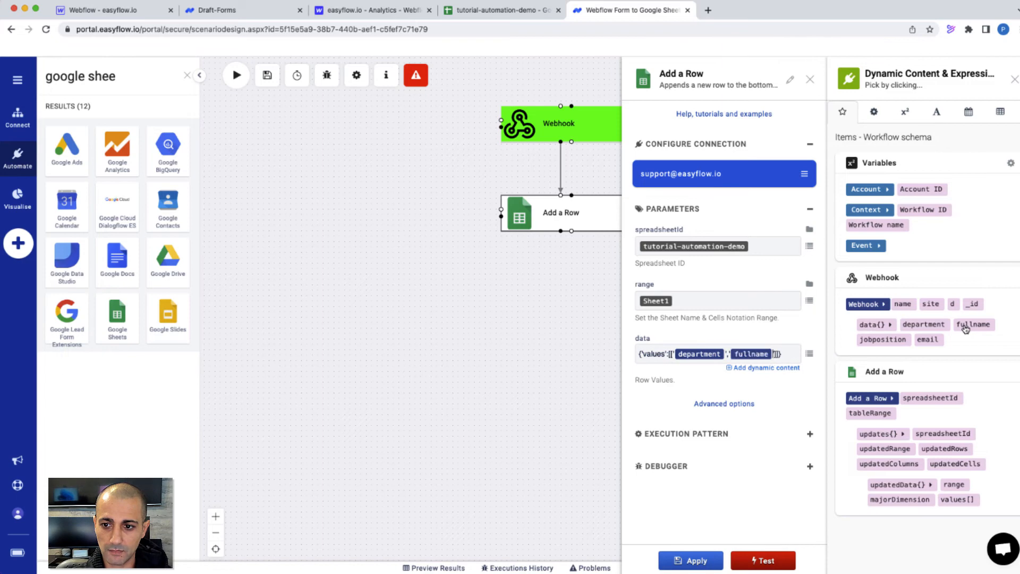
pyautogui.click(472, 13)
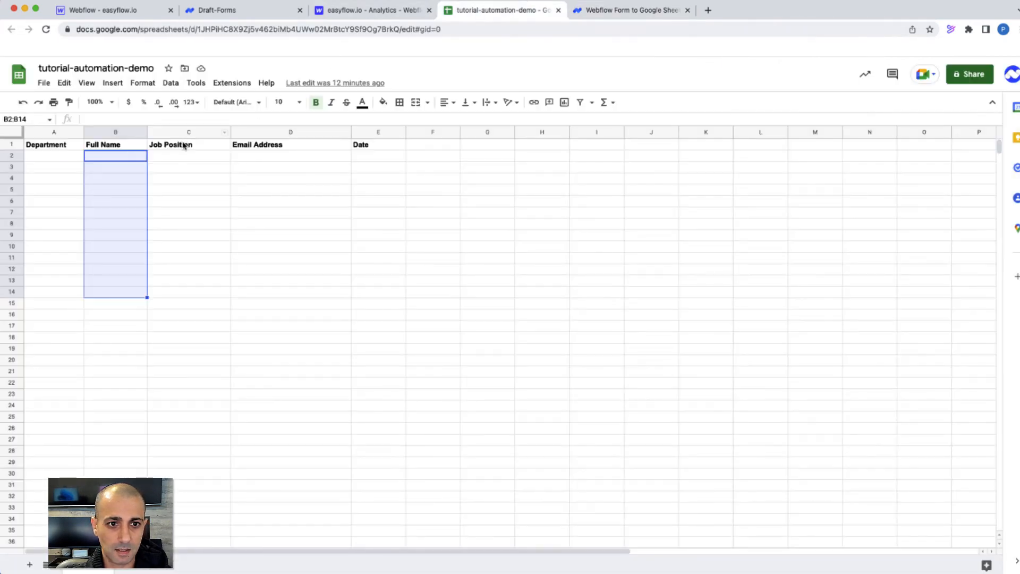
pyautogui.click(602, 9)
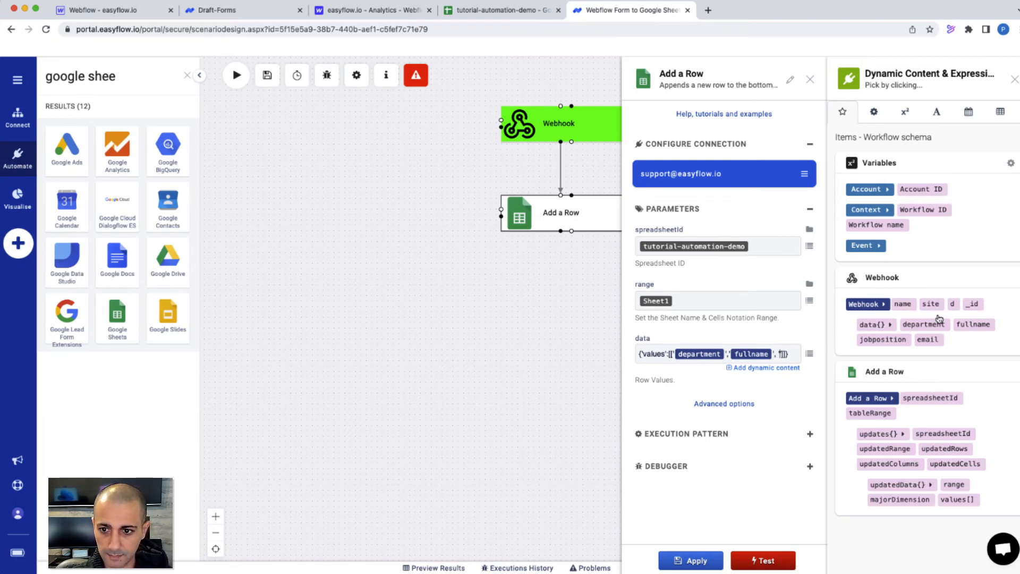
# Add the jobposition, email and d fields to the row values and apply
pyautogui.click(885, 340)
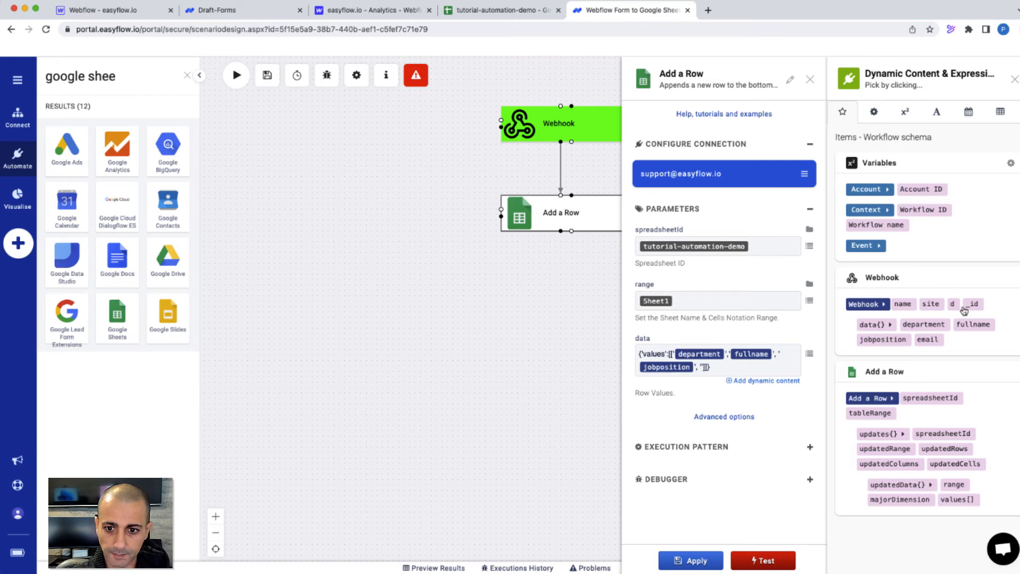
pyautogui.click(927, 340)
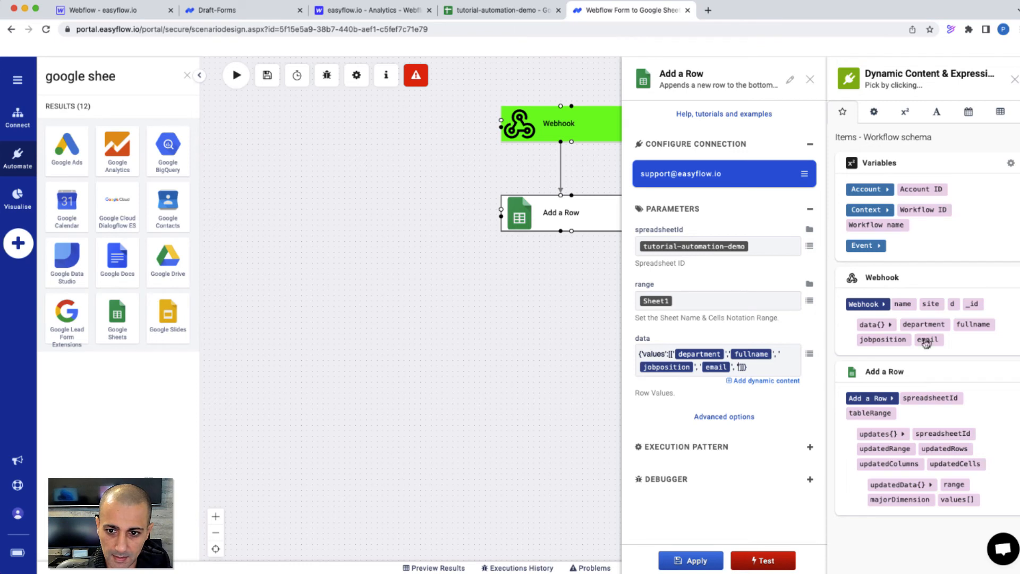
pyautogui.click(952, 304)
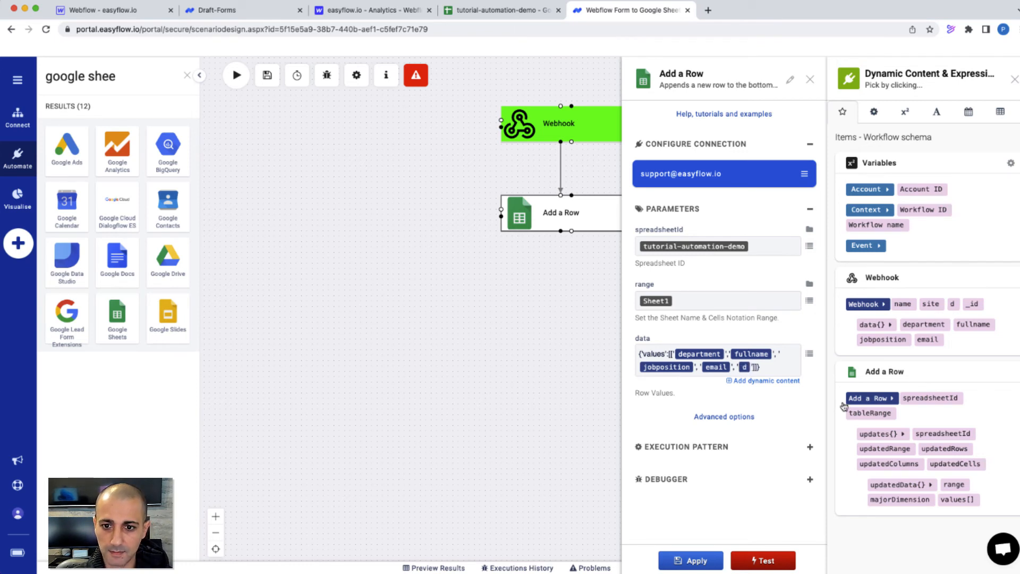
pyautogui.click(711, 561)
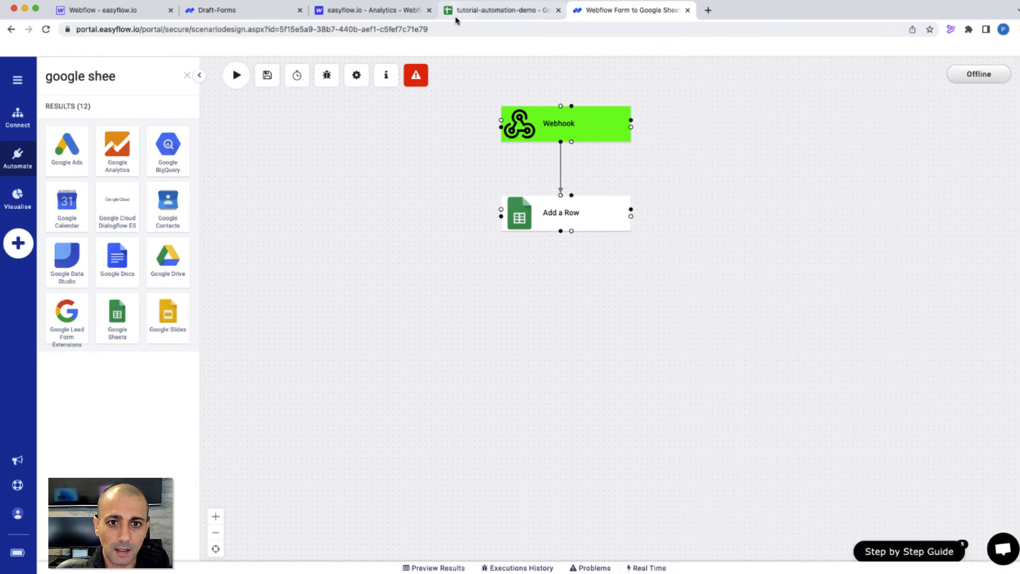
# Submit a General Inquiries contact-form entry for a Developer with a test email address
pyautogui.click(494, 11)
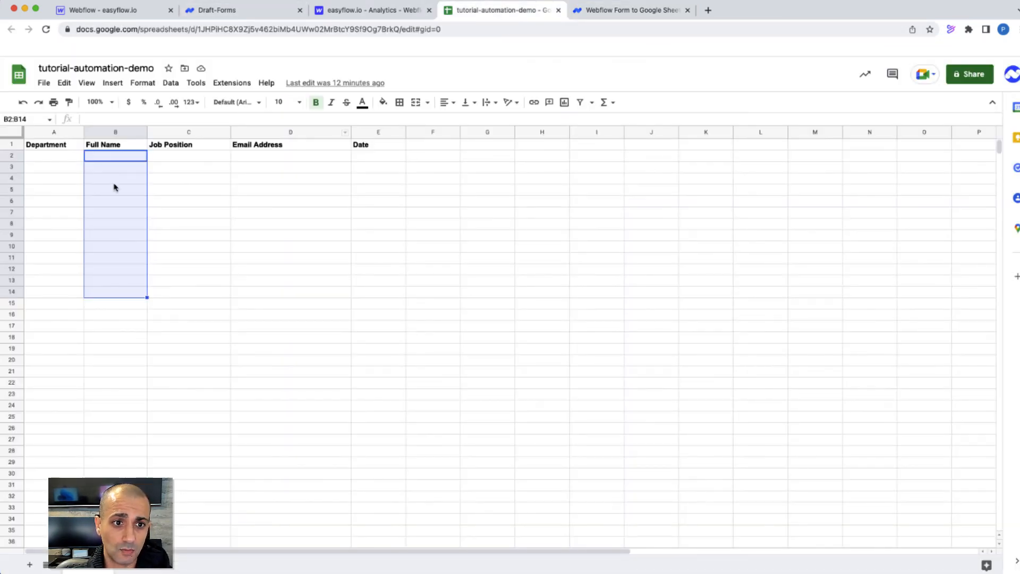
pyautogui.click(239, 13)
pyautogui.click(46, 29)
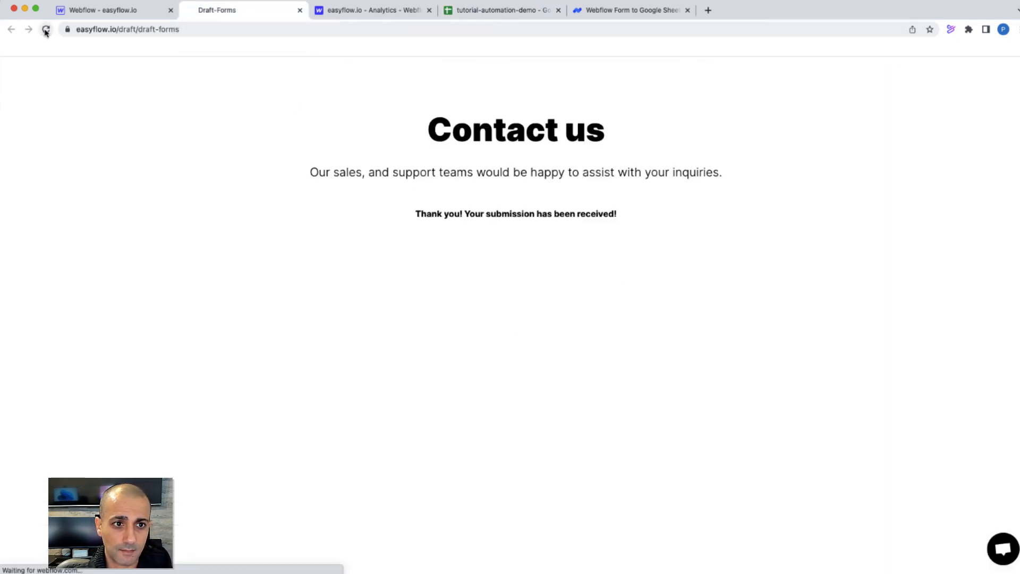
pyautogui.click(408, 253)
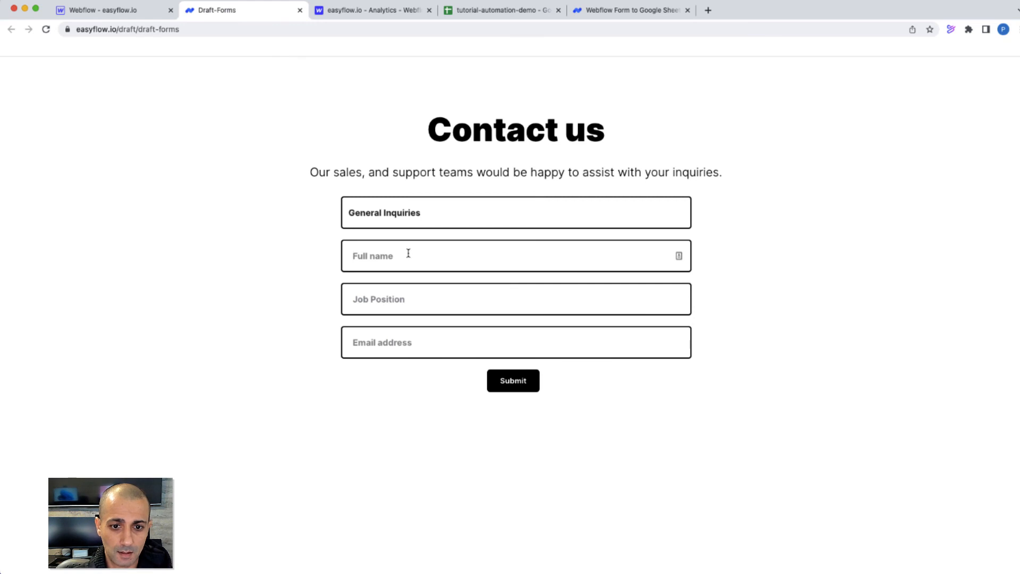
pyautogui.write('Peter 1')
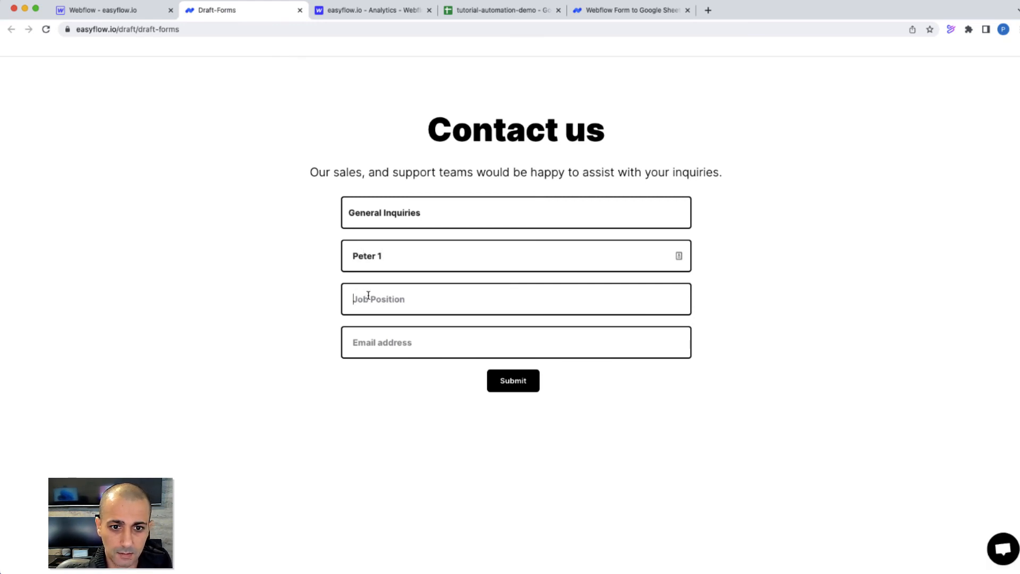
pyautogui.write('Developer')
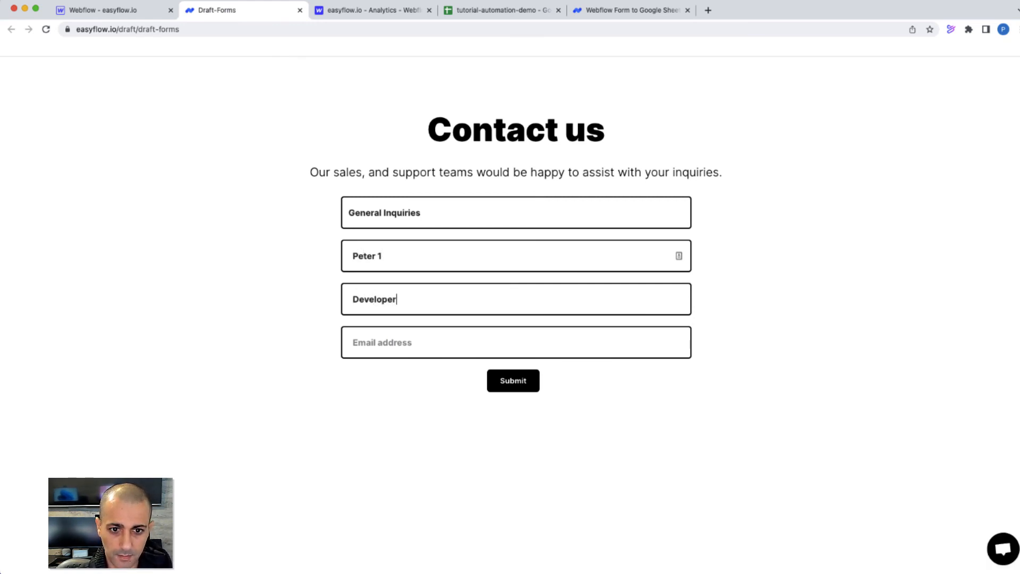
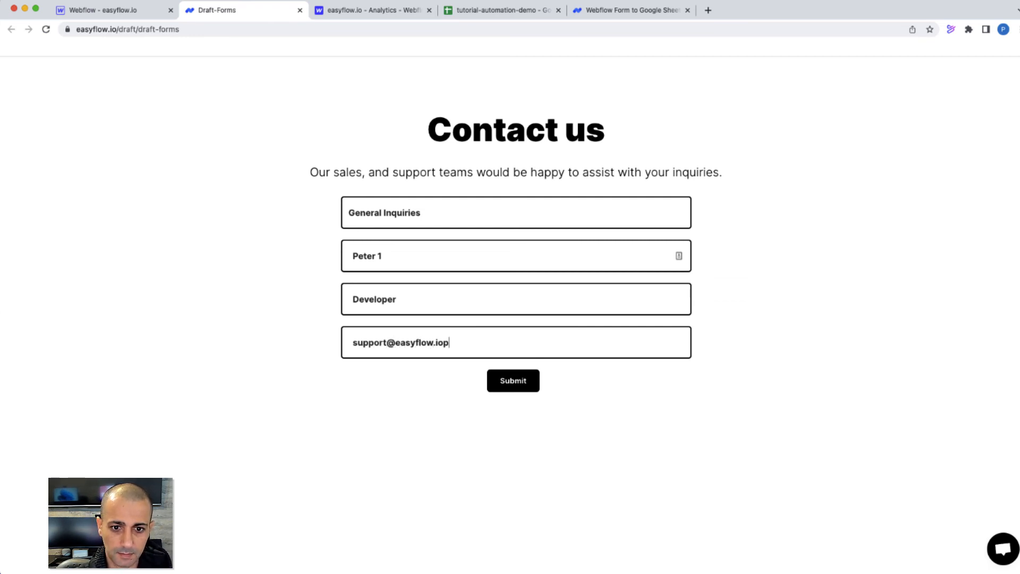
pyautogui.click(523, 385)
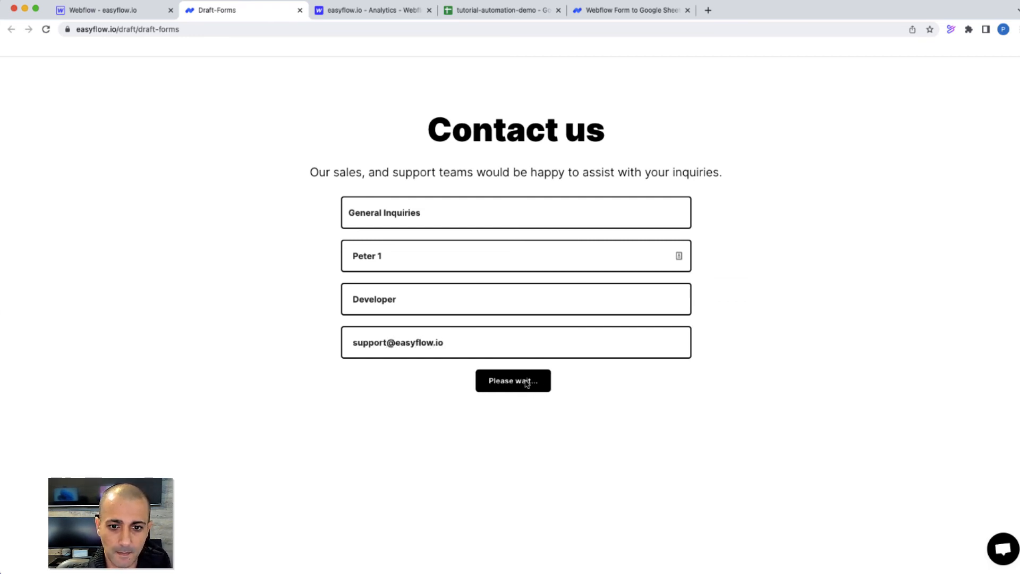
# Confirm the submission appears in the sheet as row 2, A2 to F2
pyautogui.click(474, 10)
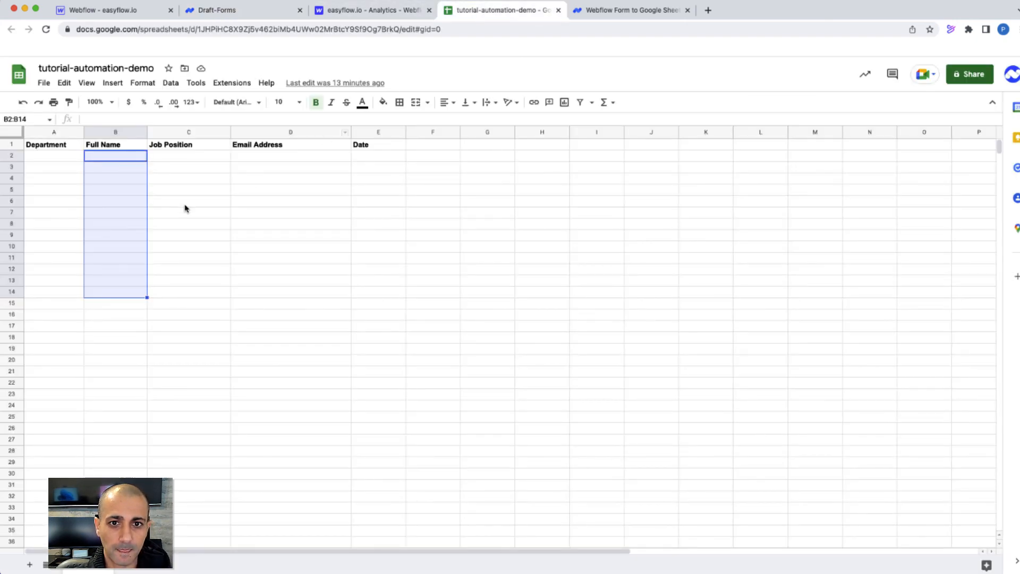
pyautogui.click(179, 202)
pyautogui.moveTo(28, 156); pyautogui.dragTo(453, 158)
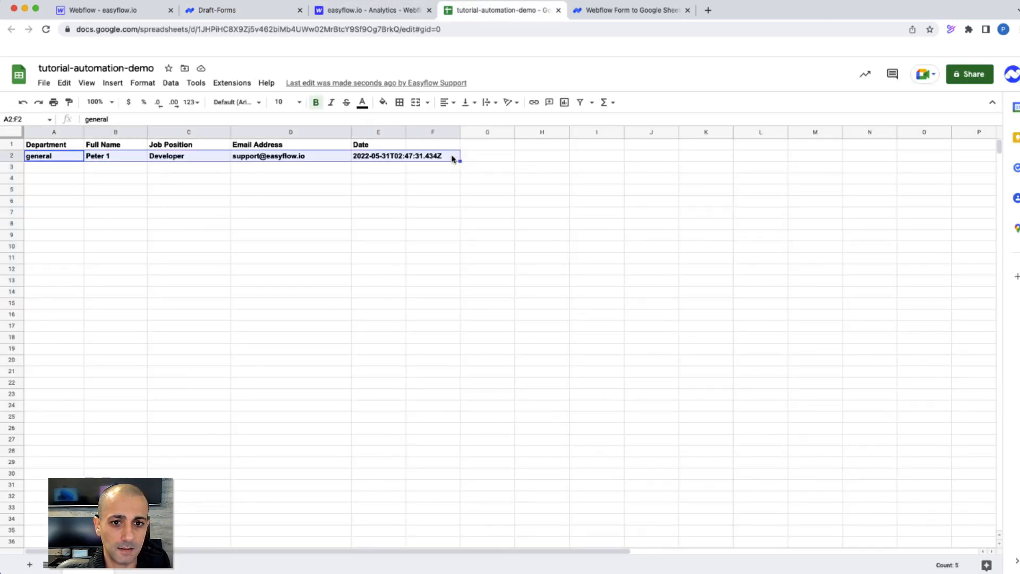
pyautogui.click(216, 10)
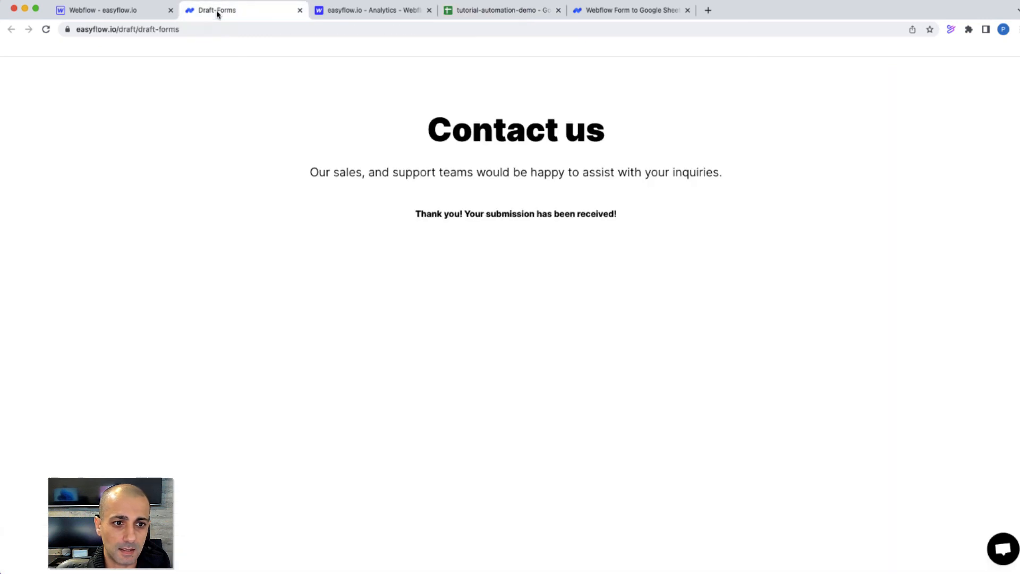
# Submit a fresh Sales Department entry with a name, Sales Rep position and email
pyautogui.click(46, 29)
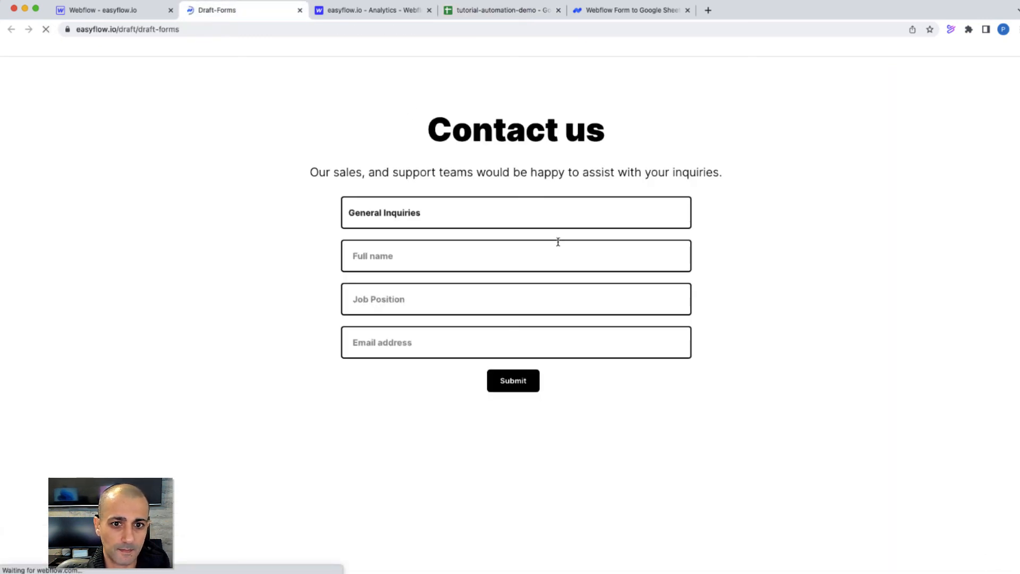
pyautogui.click(429, 213)
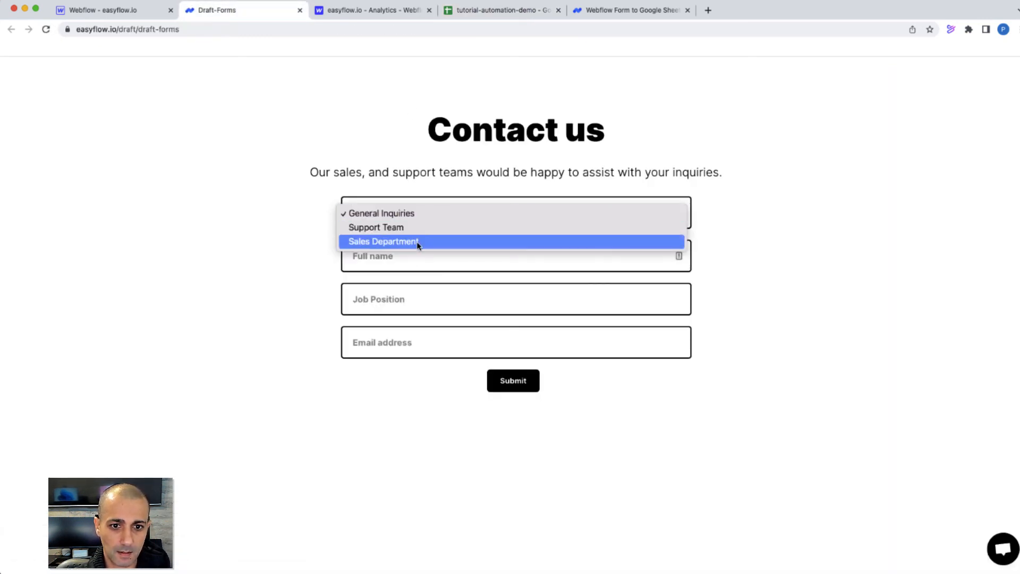
pyautogui.click(417, 241)
pyautogui.write('Peter')
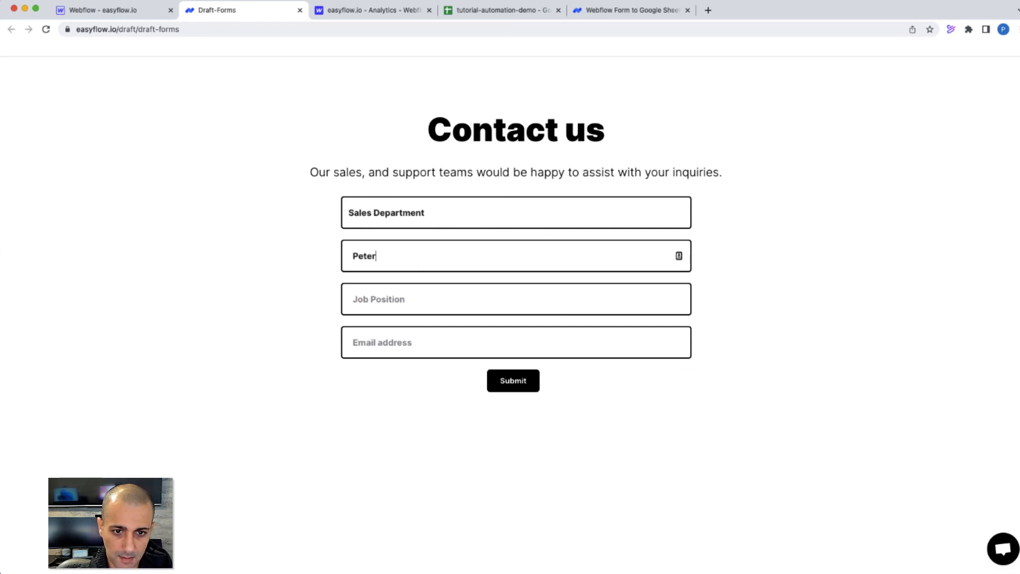
pyautogui.write(' 2')
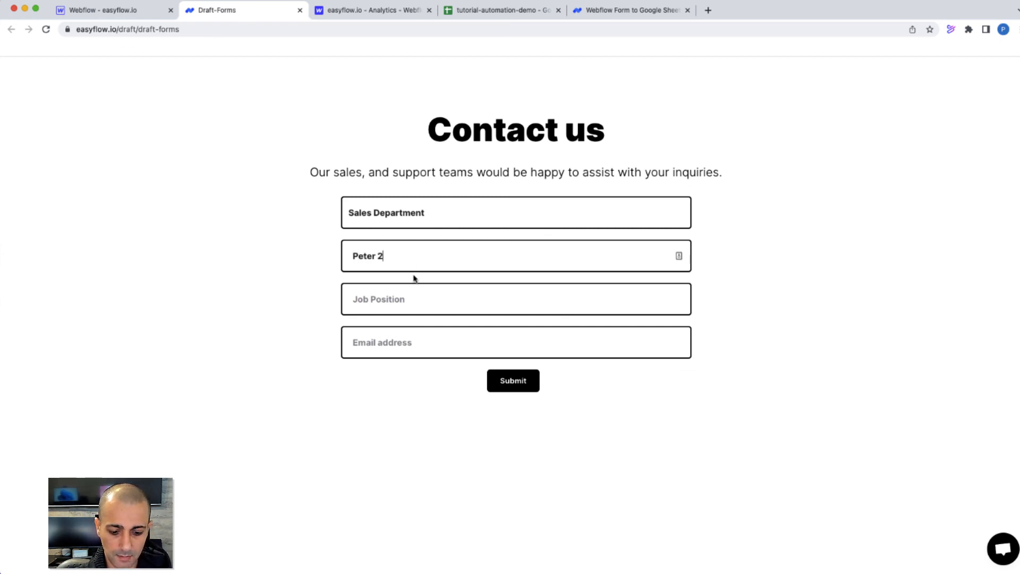
pyautogui.click(396, 301)
pyautogui.write('Sales Rep')
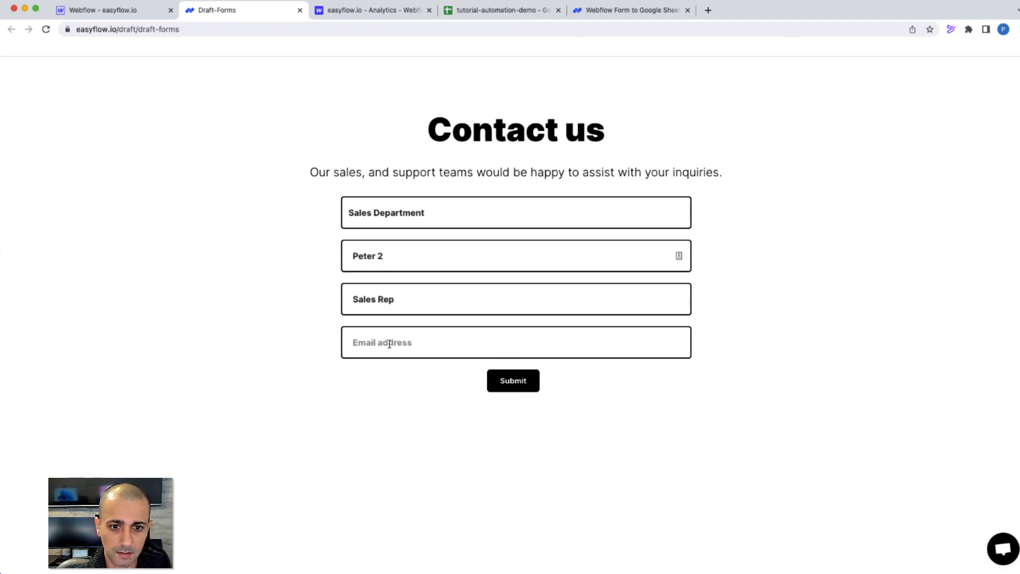
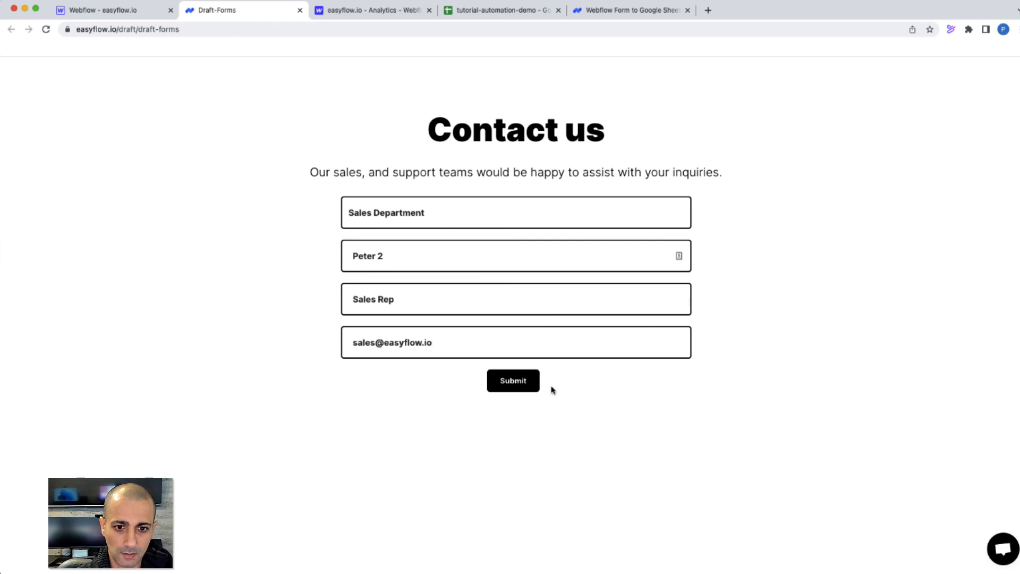
pyautogui.click(528, 387)
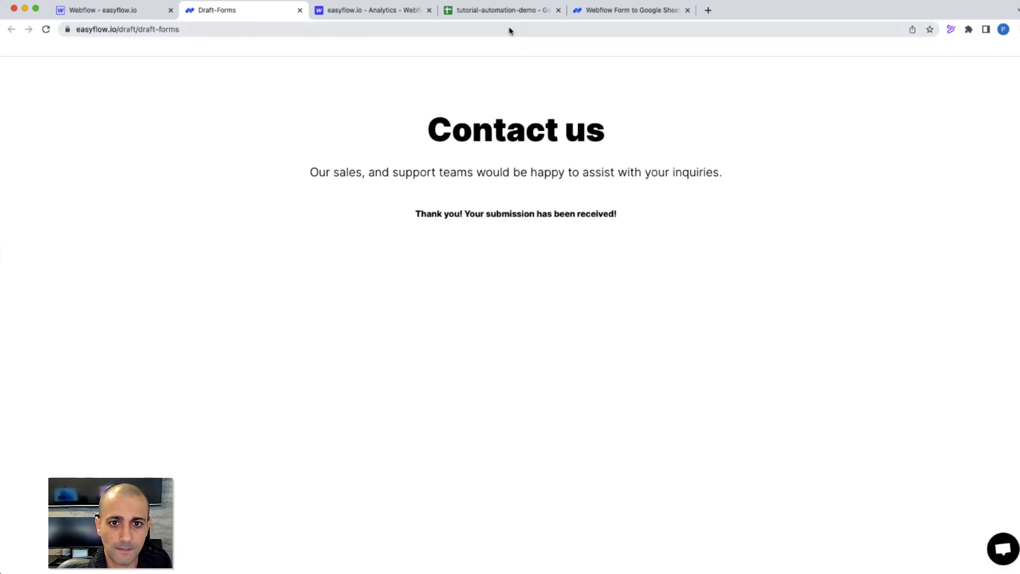
# Check that the second submission arrived as row 3 in the sheet
pyautogui.click(510, 13)
pyautogui.click(62, 169)
pyautogui.click(136, 222)
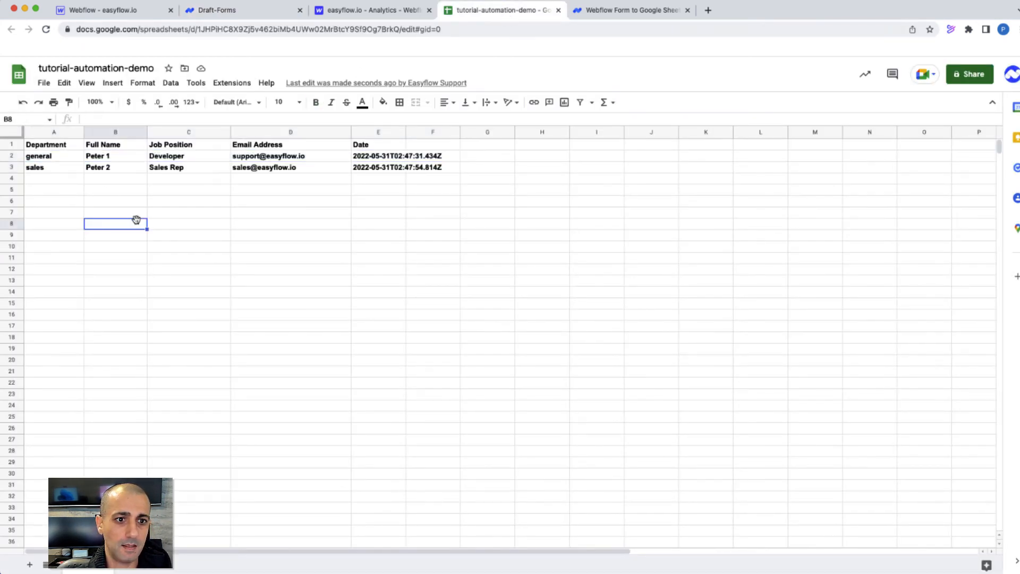